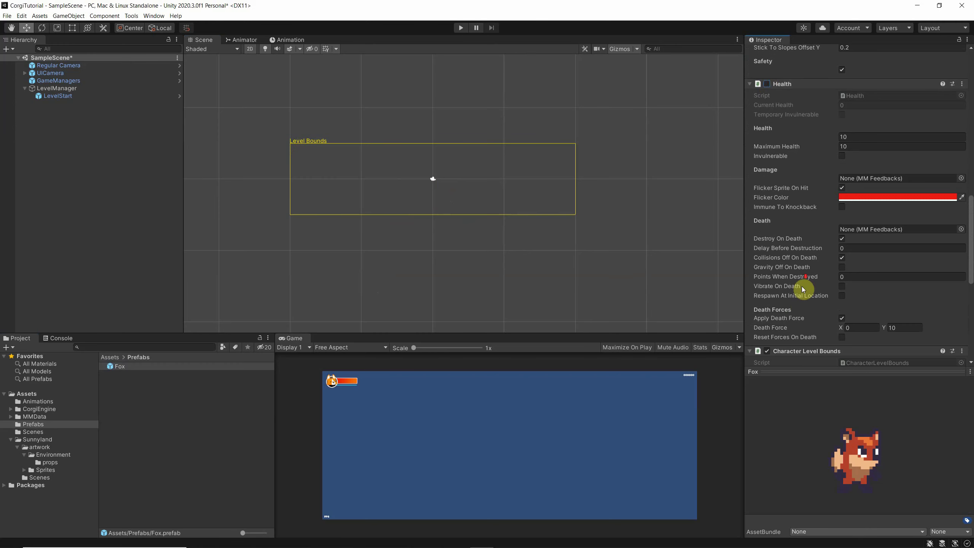
Set the Bottom option of the Fox prefab's Character Level Bounds to Kill.
scroll(802, 289, "down", 5)
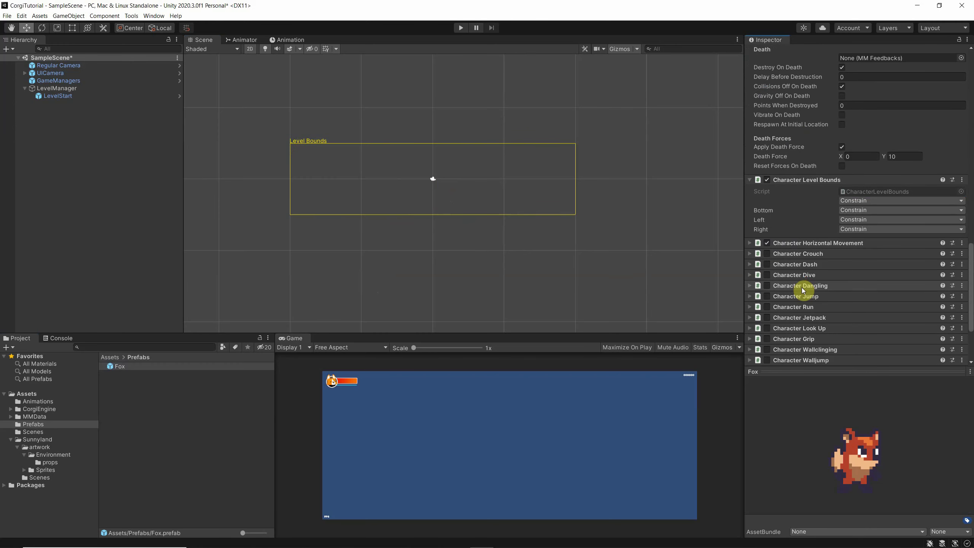
left_click(859, 214)
left_click(860, 240)
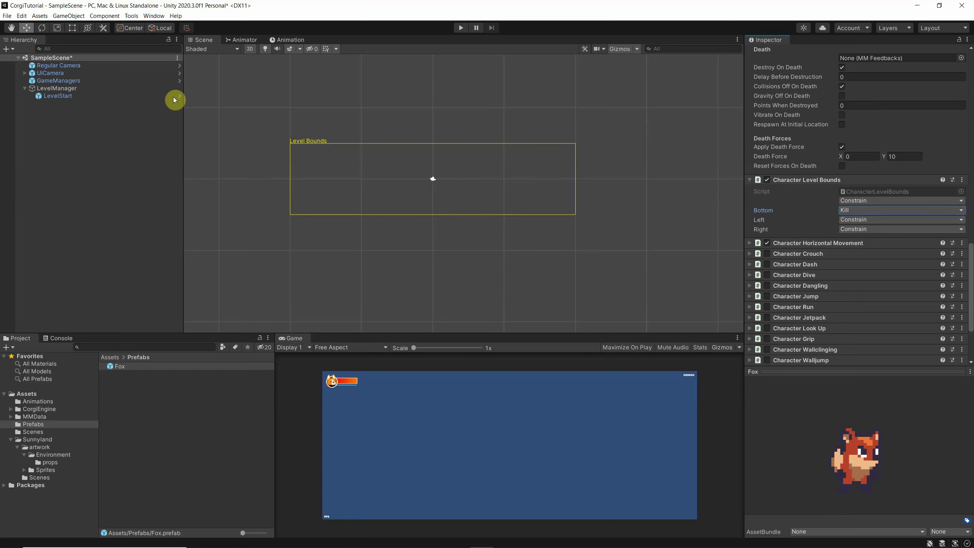
Select the LevelStart object, run the game to test the fox's spawn at that position, and stop the run.
left_click(61, 95)
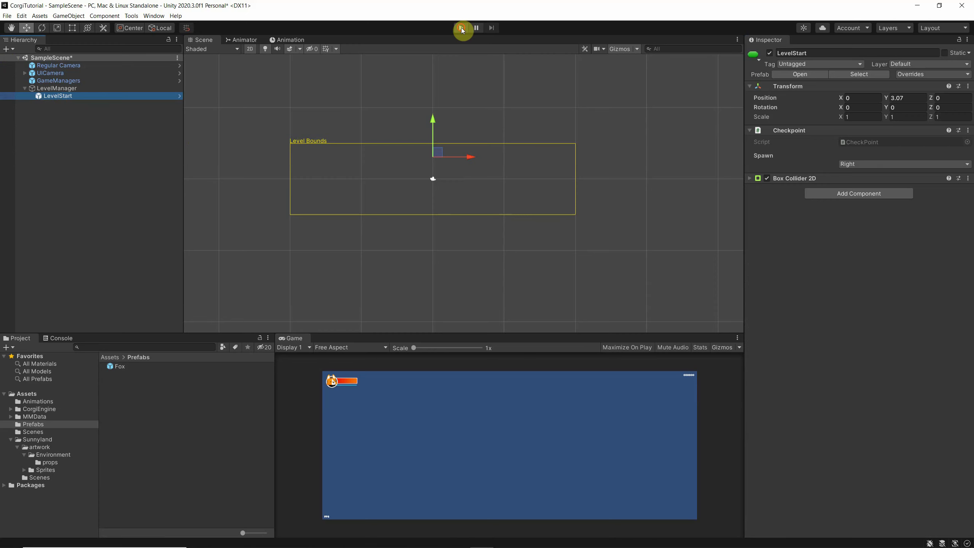
left_click(461, 28)
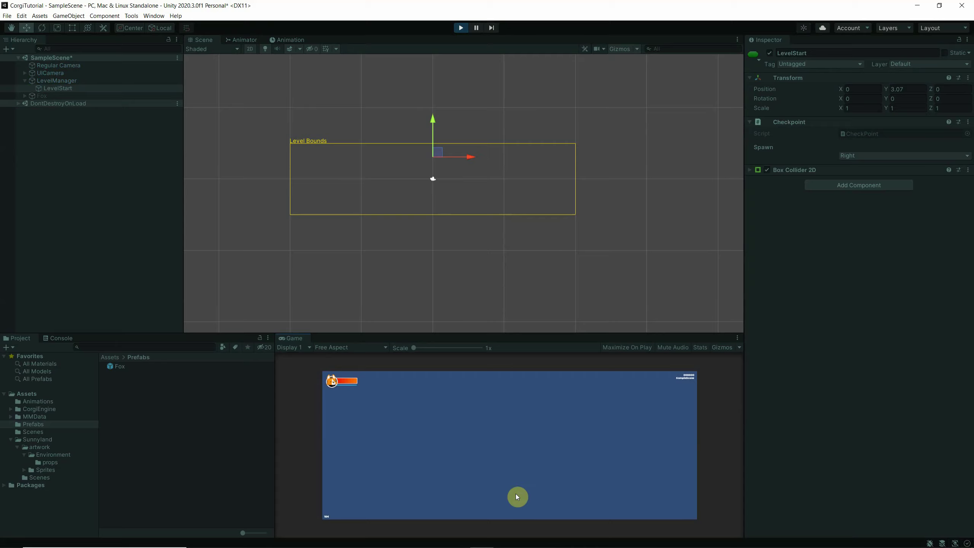
left_click(462, 28)
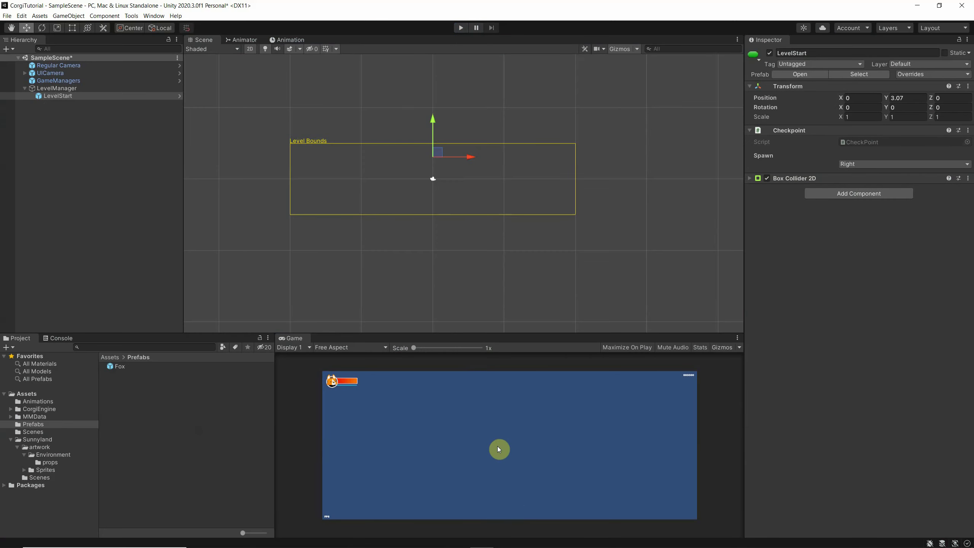
Move the LevelStart checkpoint into the lower-left part of the level bounds, at about X -15.94, Y -1.93.
left_click(119, 368)
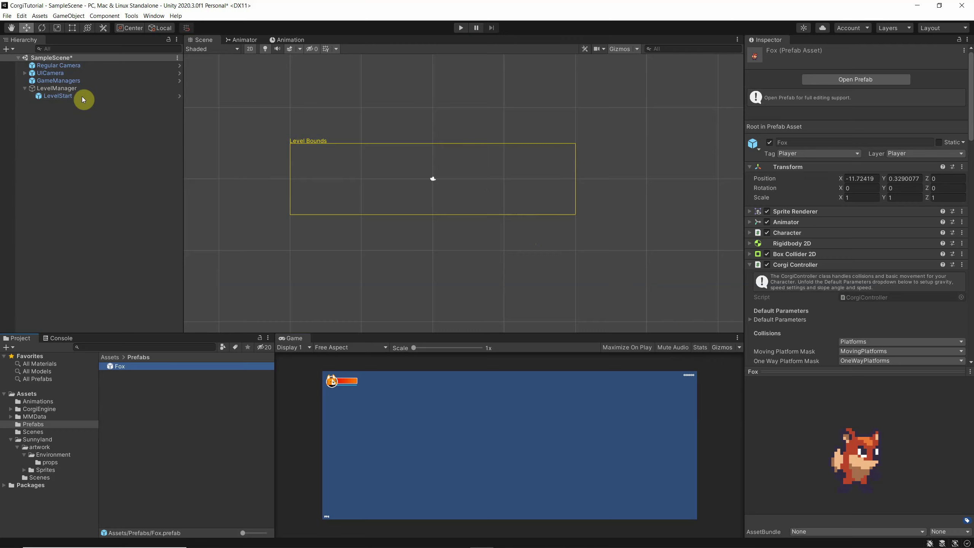
left_click(71, 96)
left_click_drag(474, 158, 321, 157)
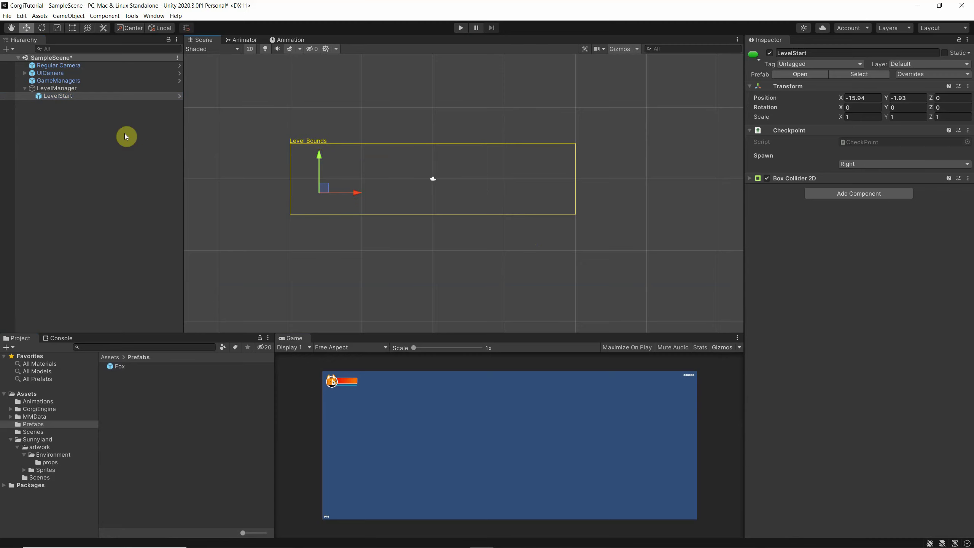
Enable the Health component on the Fox prefab and collapse its Corgi Controller component.
left_click(119, 368)
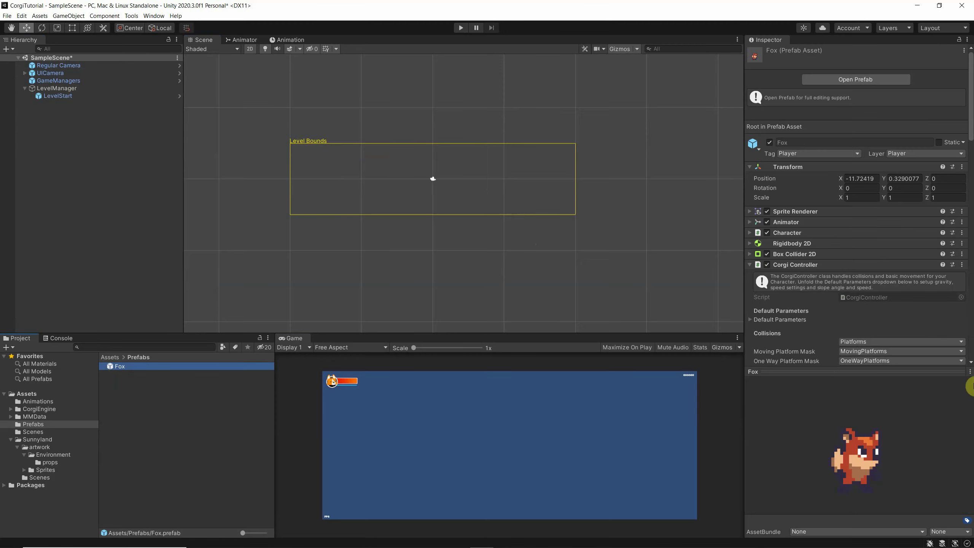
scroll(799, 261, "down", 4)
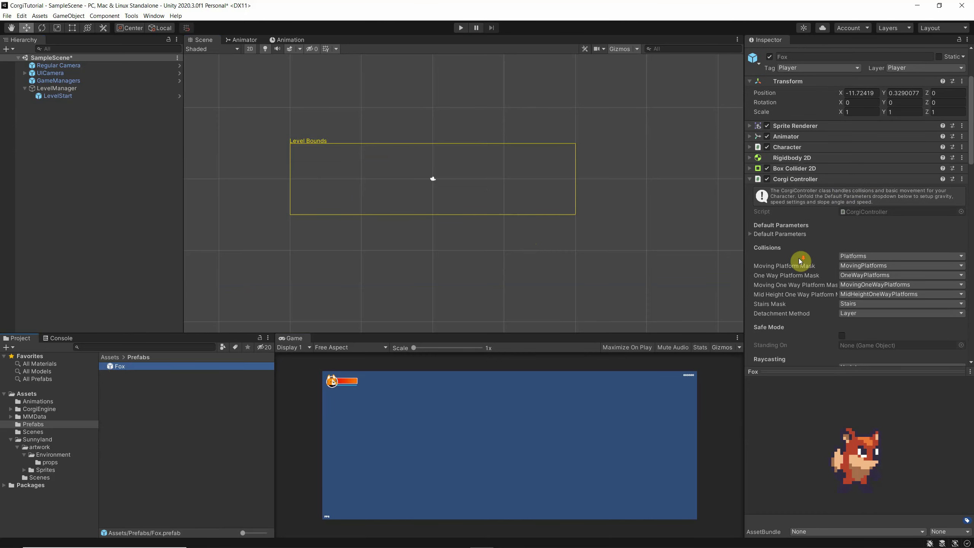
left_click(751, 182)
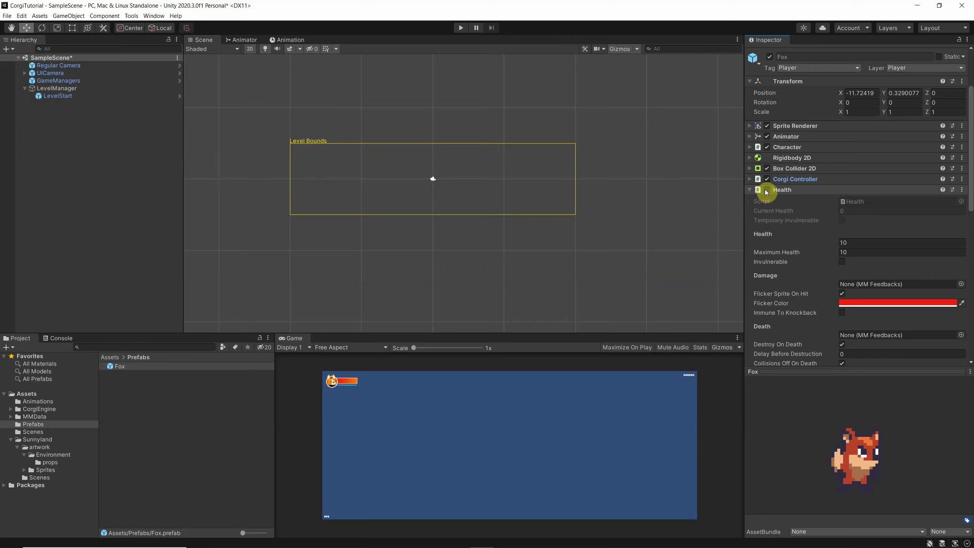
left_click(767, 190)
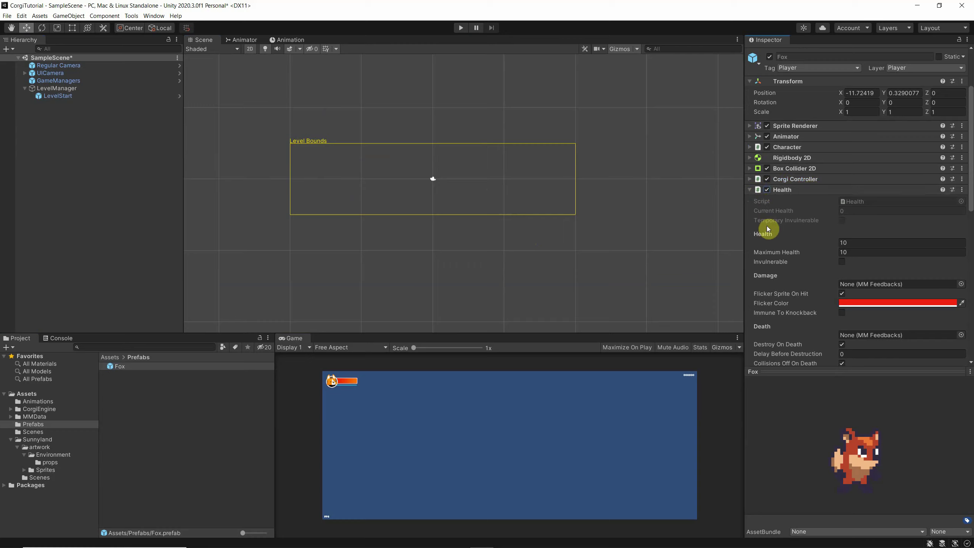
Enable Respawn At Initial Location in the Fox prefab's Health component.
scroll(773, 250, "down", 3)
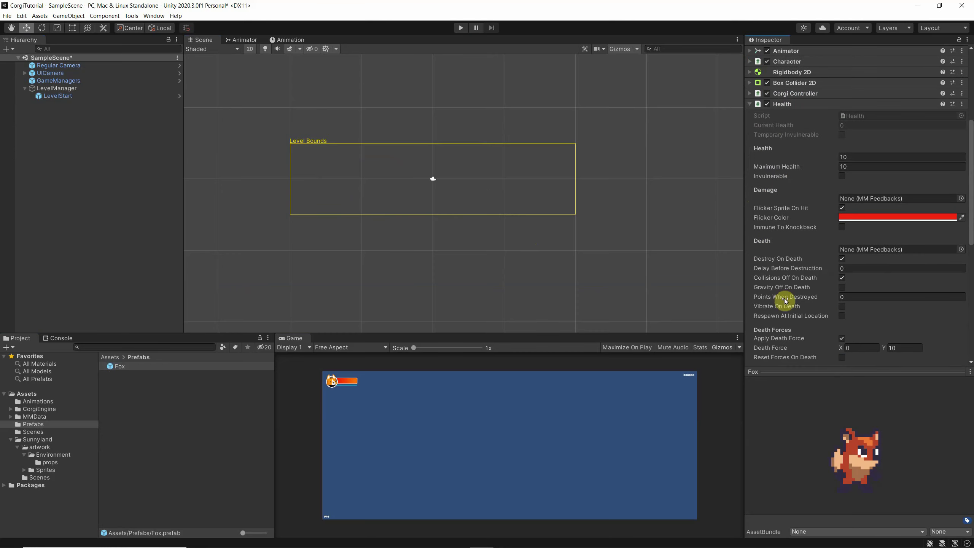
scroll(786, 302, "down", 3)
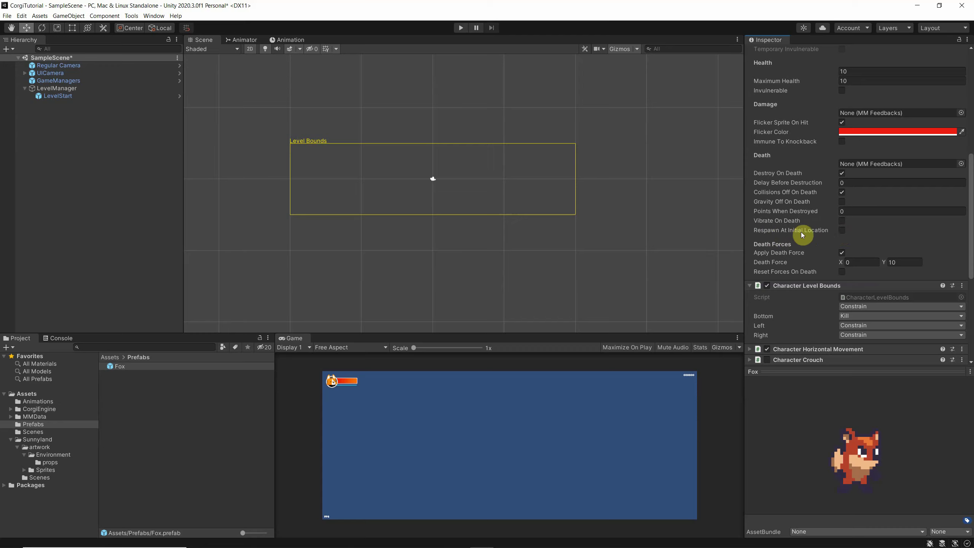
left_click(842, 231)
Open the Fox prefab for full editing and review its Health, Character Level Bounds and ability components.
left_click(125, 369)
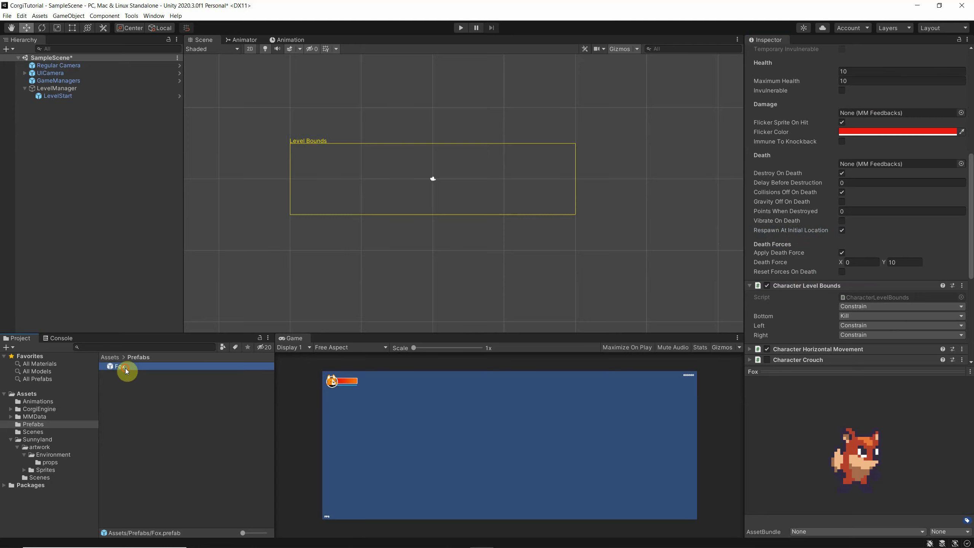
scroll(951, 134, "up", 10)
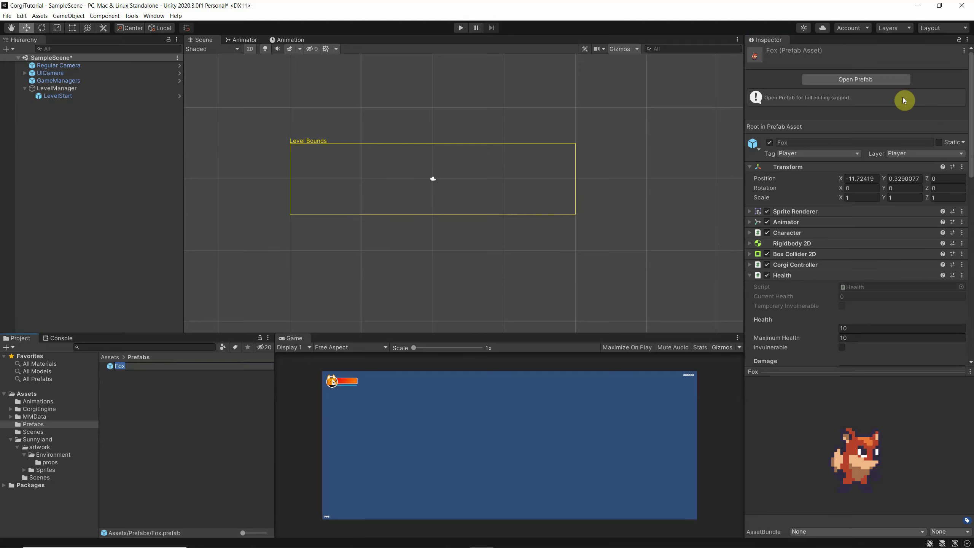
left_click(875, 80)
scroll(813, 313, "down", 10)
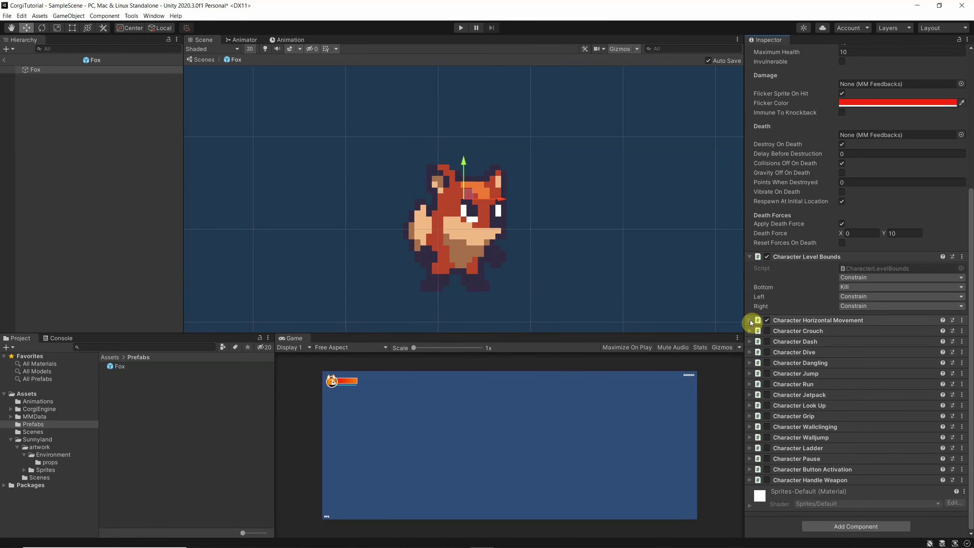
scroll(775, 278, "up", 4)
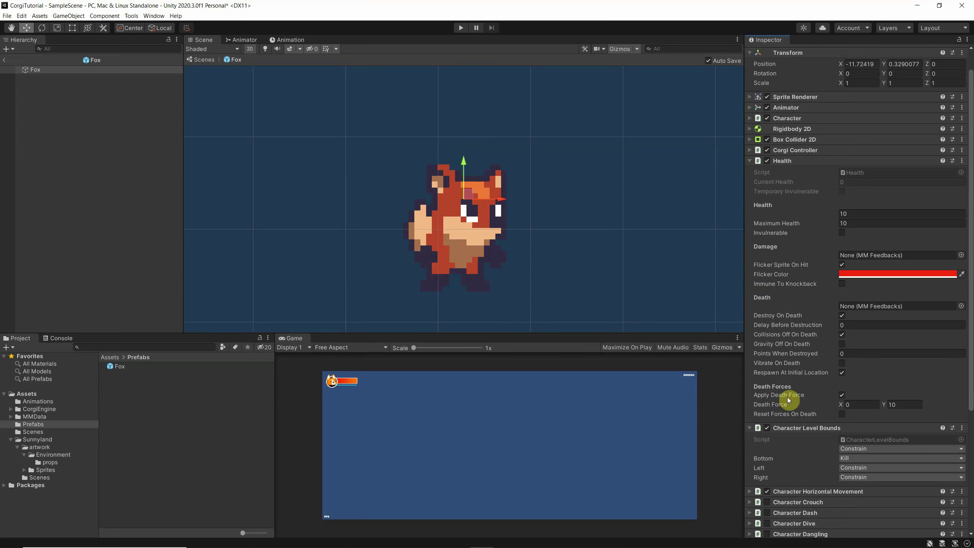
Return to SampleScene and run the game to test how the fox dies and respawns, ending with a stop.
left_click(4, 60)
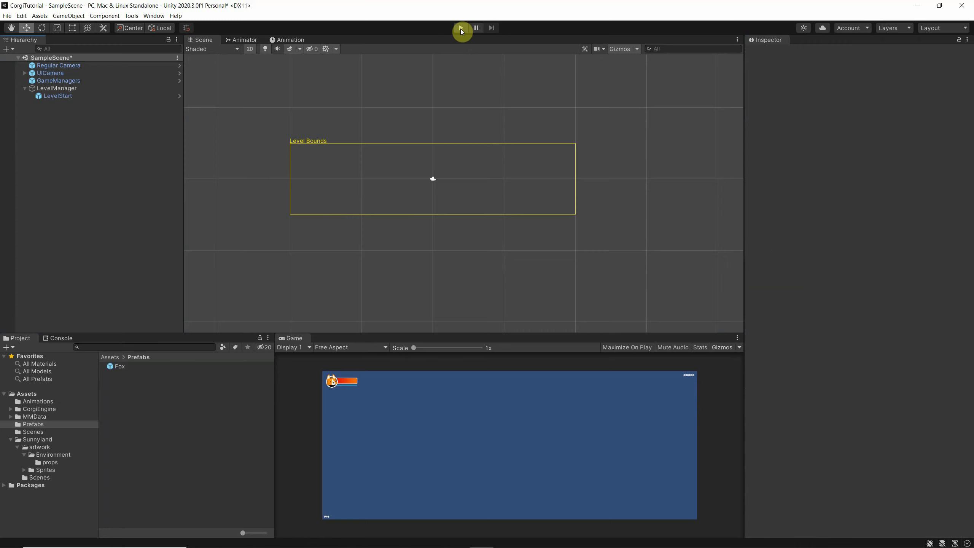
left_click(461, 28)
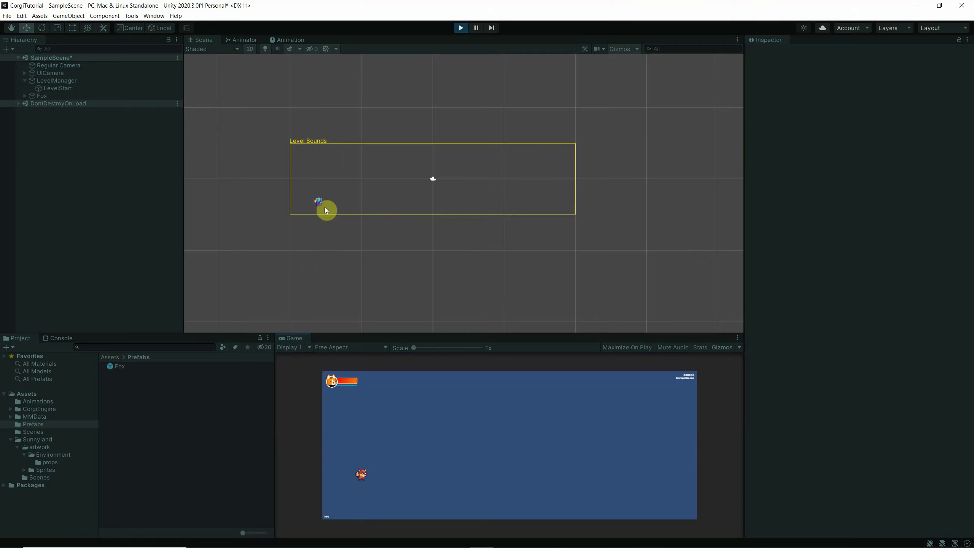
left_click(462, 28)
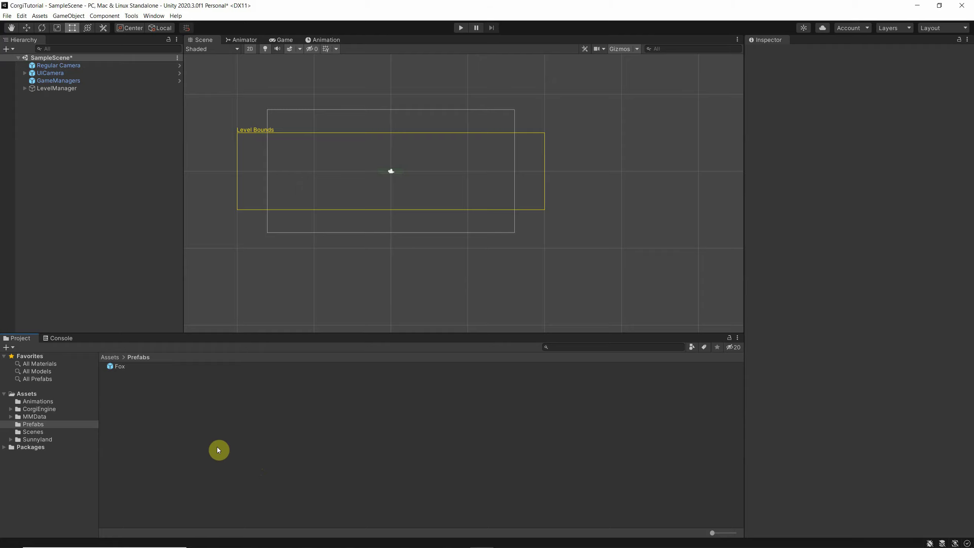
Place the tileset-sliced_1 sprite from Sunnyland/artwork/Environment in the scene below the camera, at about X 0, Y -3.82.
left_click(10, 440)
left_click(17, 448)
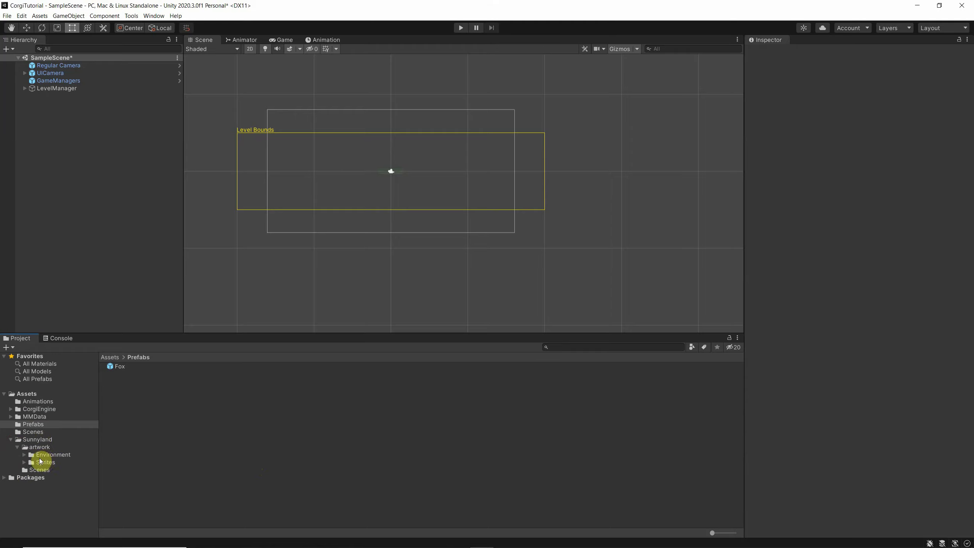
left_click(24, 455)
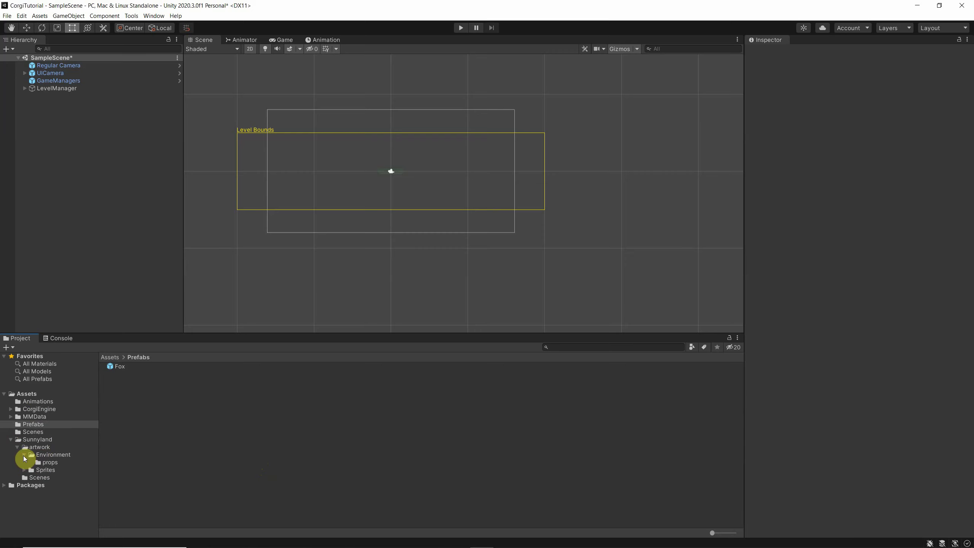
left_click(46, 457)
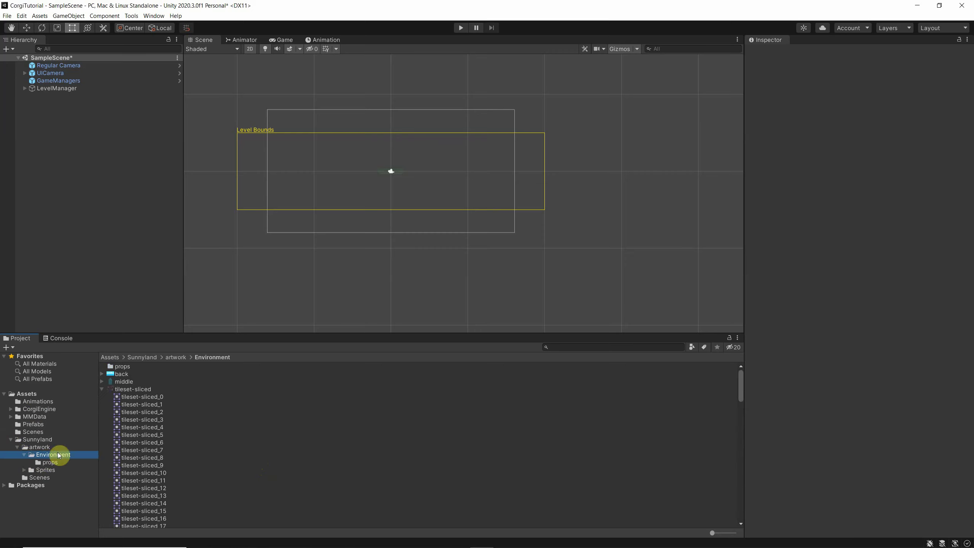
left_click(148, 399)
left_click(145, 406)
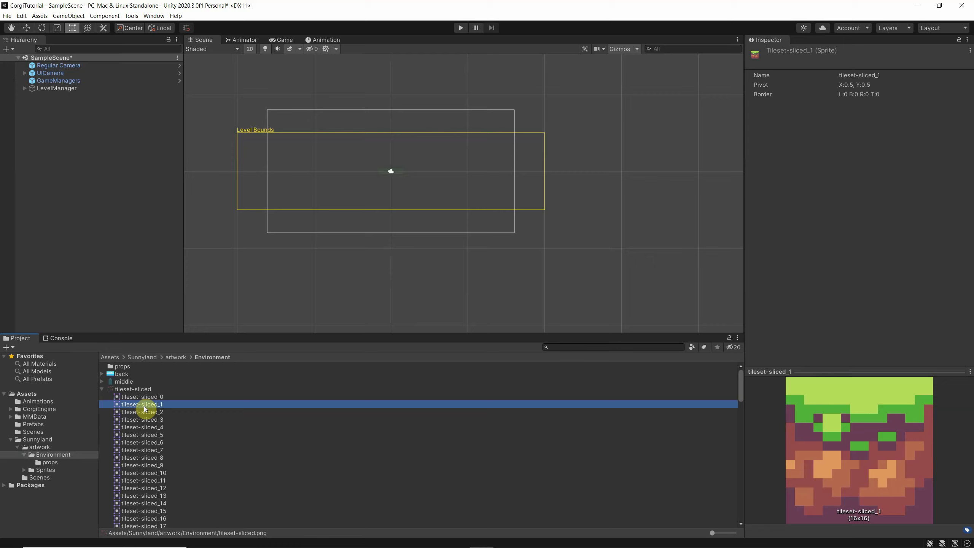
left_click_drag(131, 403, 382, 186)
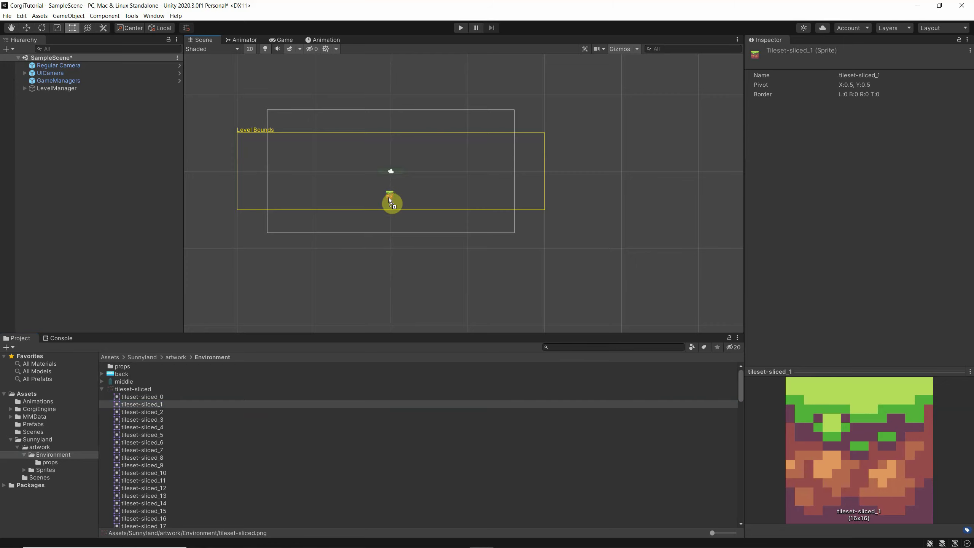
left_click_drag(392, 201, 391, 202)
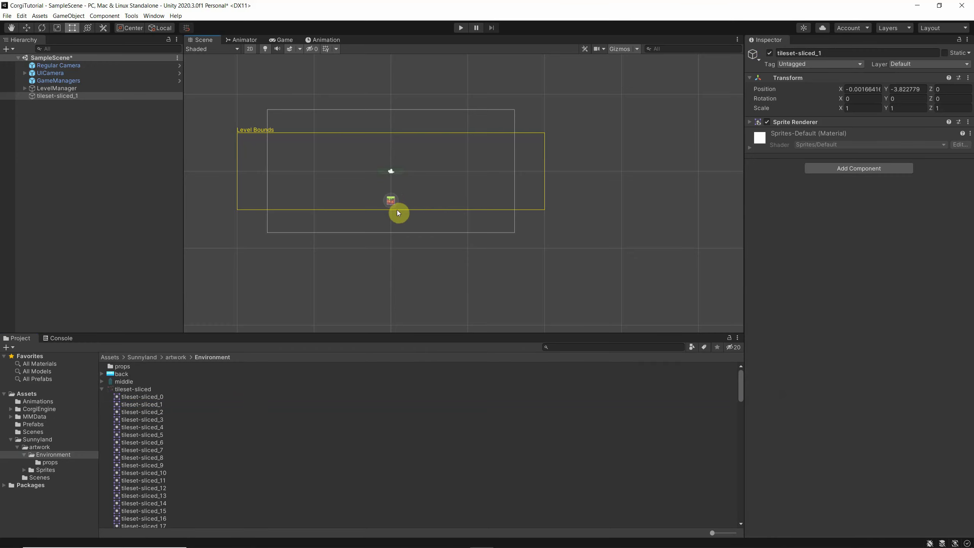
Rename the tileset-sliced_1 object in the scene as Platform.
scroll(409, 209, "up", 6)
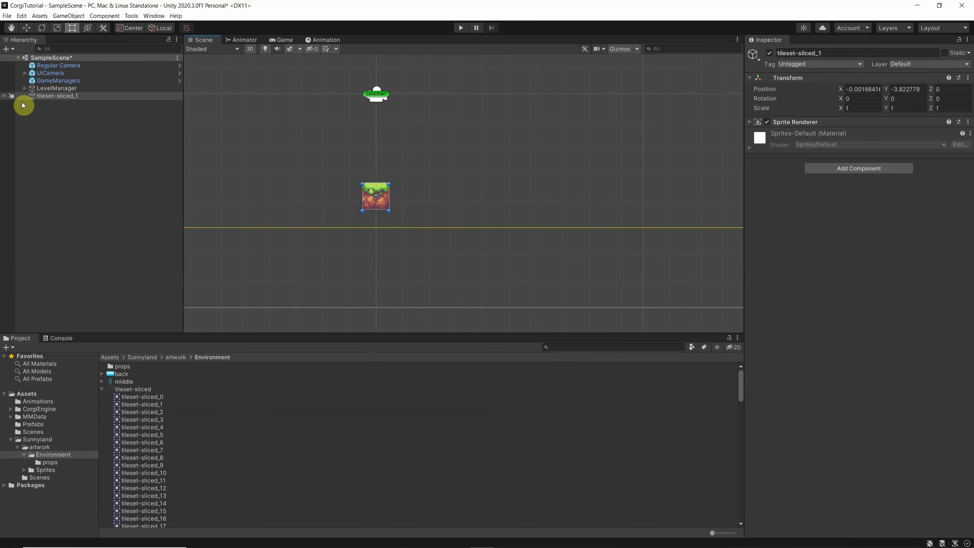
left_click(91, 97)
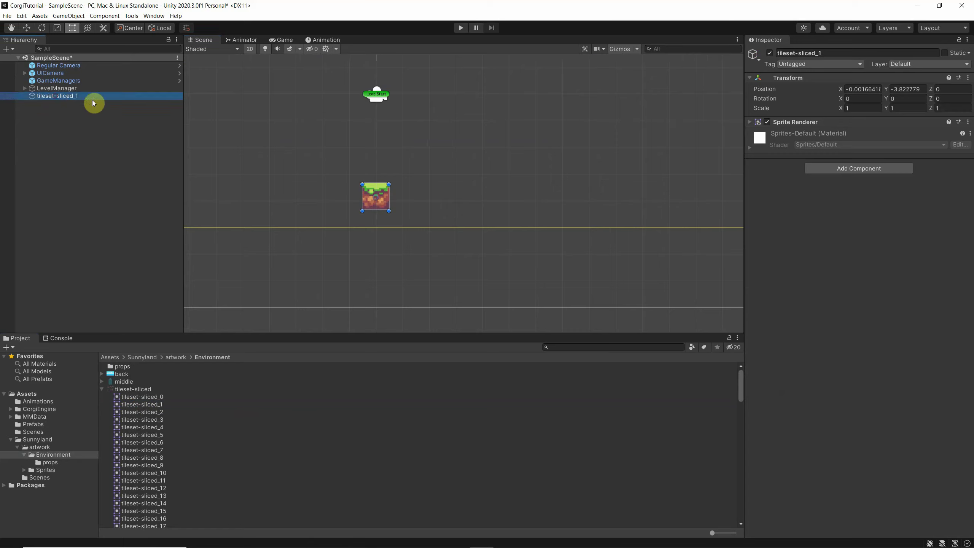
left_click(73, 96)
type("Platform")
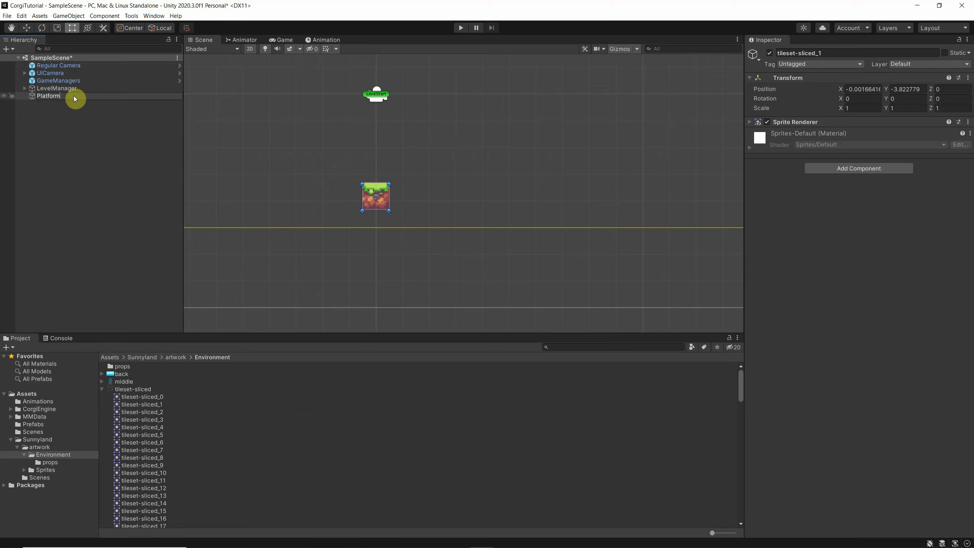
key("Return")
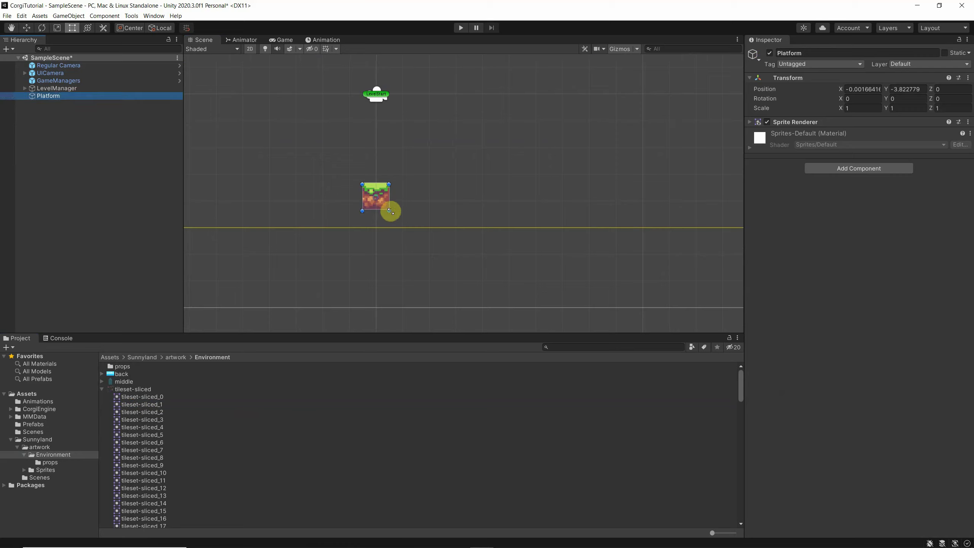
Stretch the Platform on both sides into a long ground strip, scaled to about 19 in X and 1.34 in Y.
left_click_drag(390, 211, 696, 218)
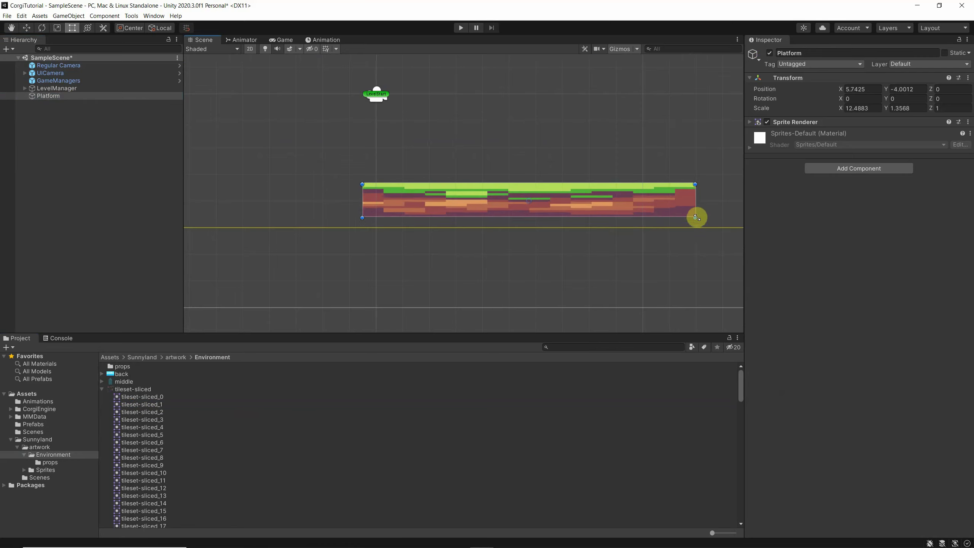
left_click_drag(361, 217, 189, 220)
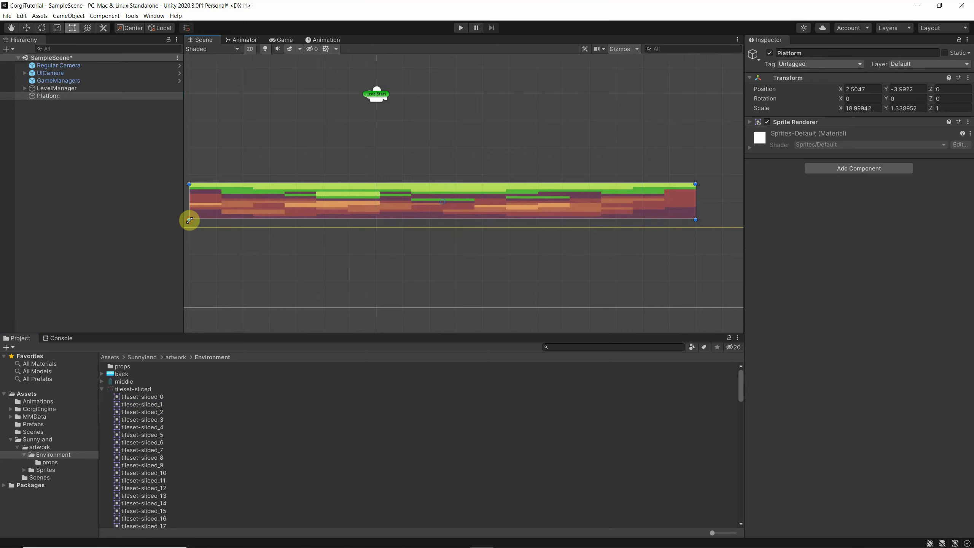
scroll(443, 167, "down", 1)
scroll(443, 167, "down", 1)
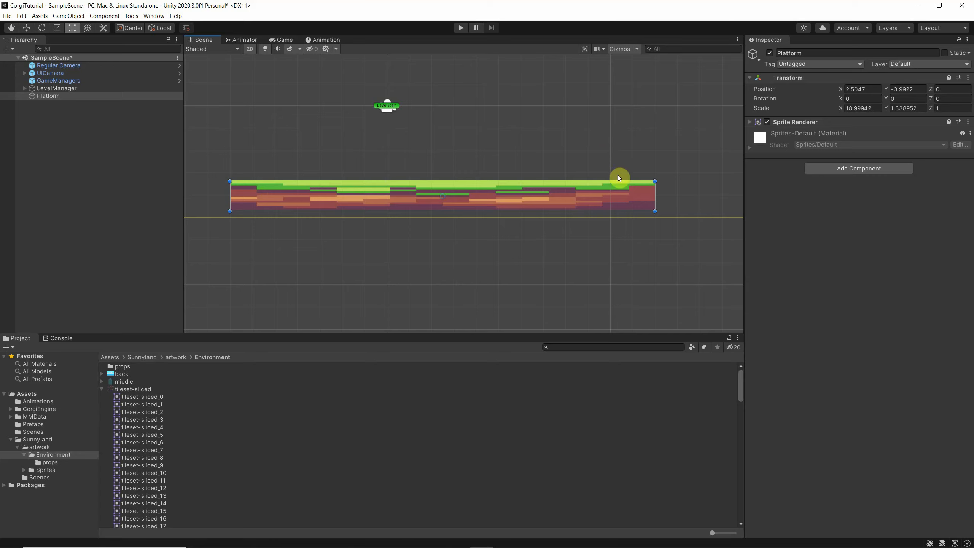
Open the Fox prefab's properties and examine the collision layer masks of its Corgi Controller.
left_click(35, 424)
left_click(118, 367)
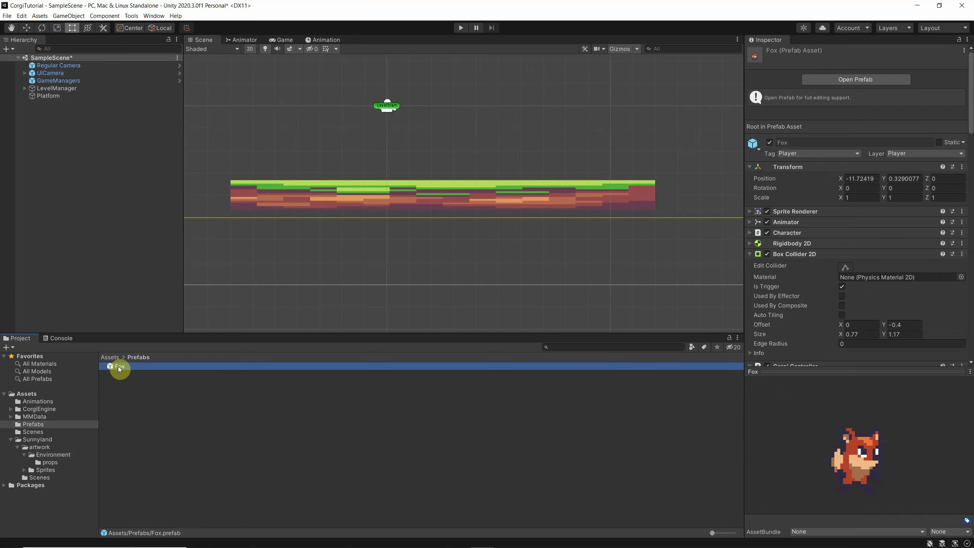
scroll(806, 304, "down", 10)
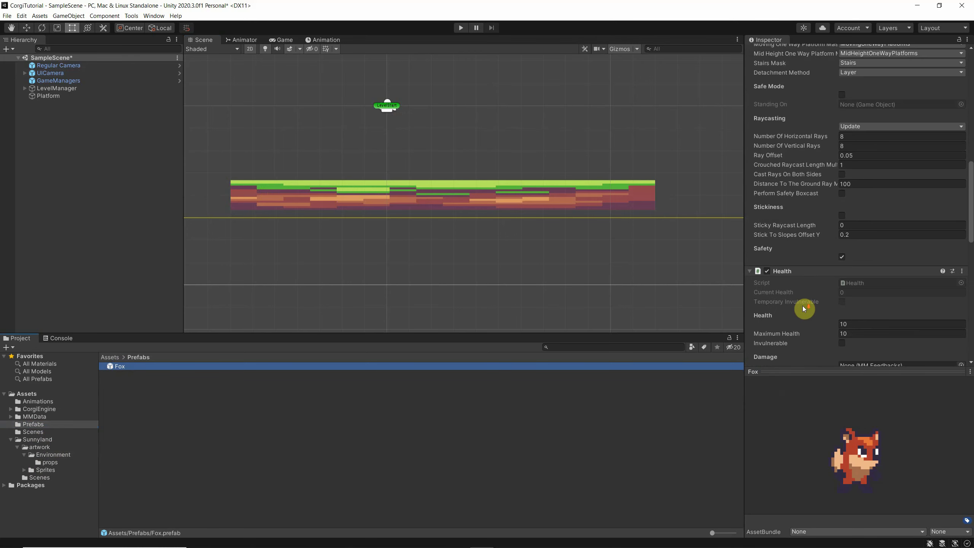
scroll(802, 306, "up", 3)
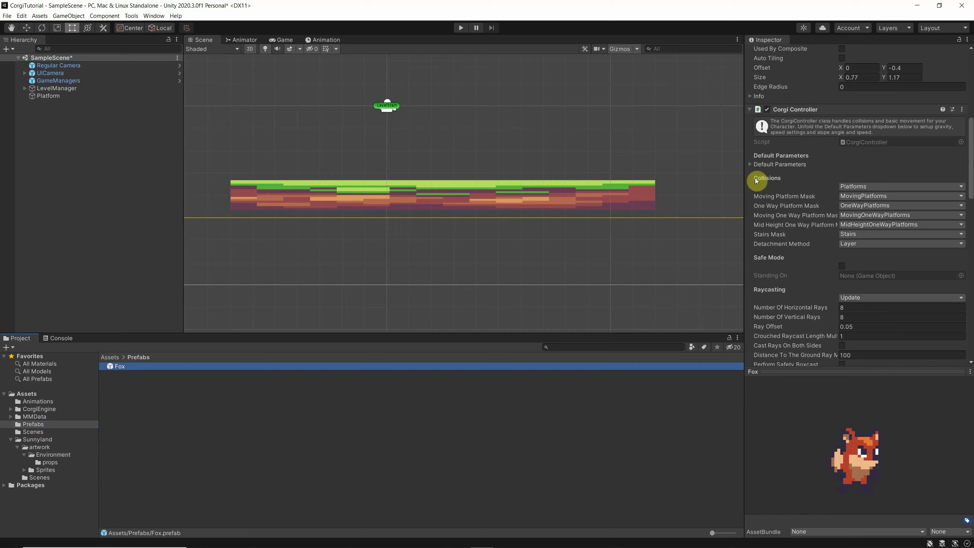
Add a Rigidbody 2D and a Box Collider 2D component to the Platform object.
left_click(531, 202)
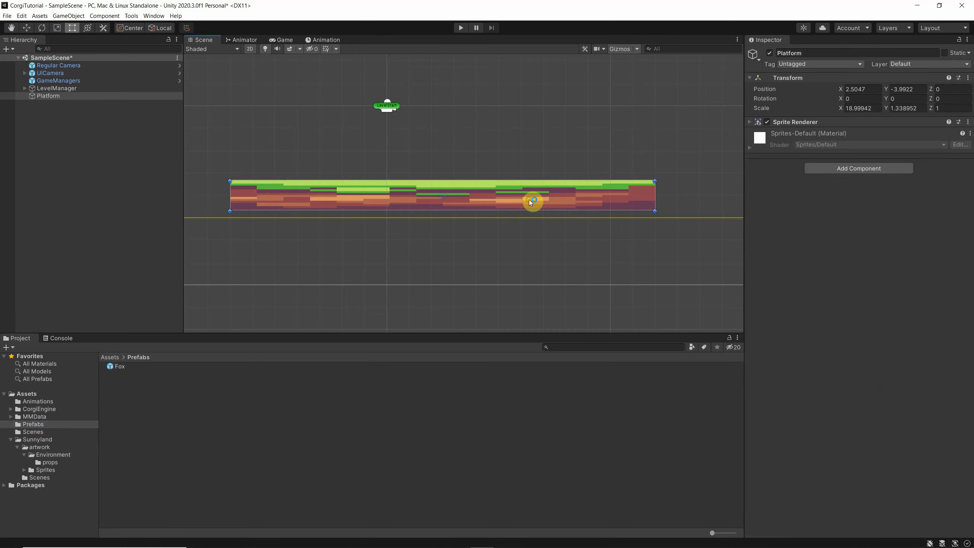
left_click(850, 172)
type("rigi")
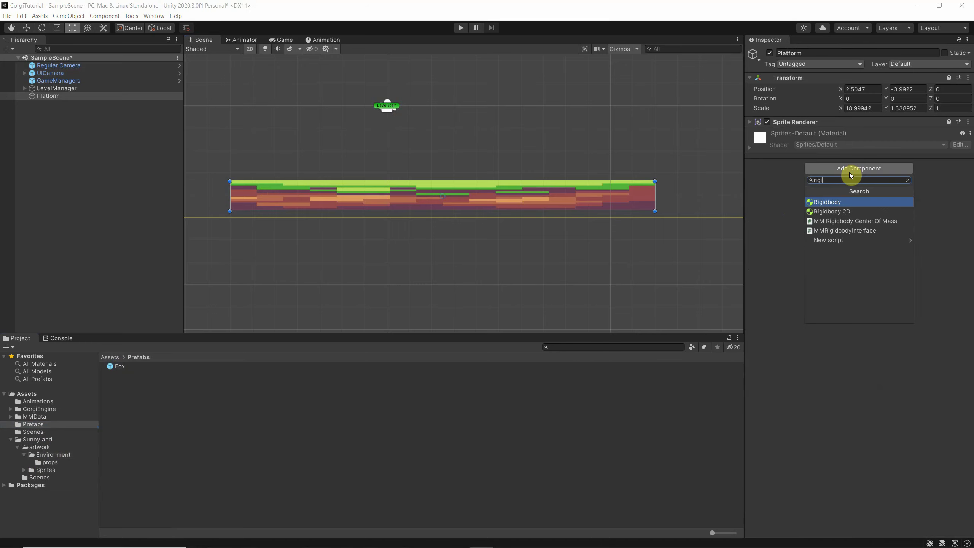
left_click(852, 211)
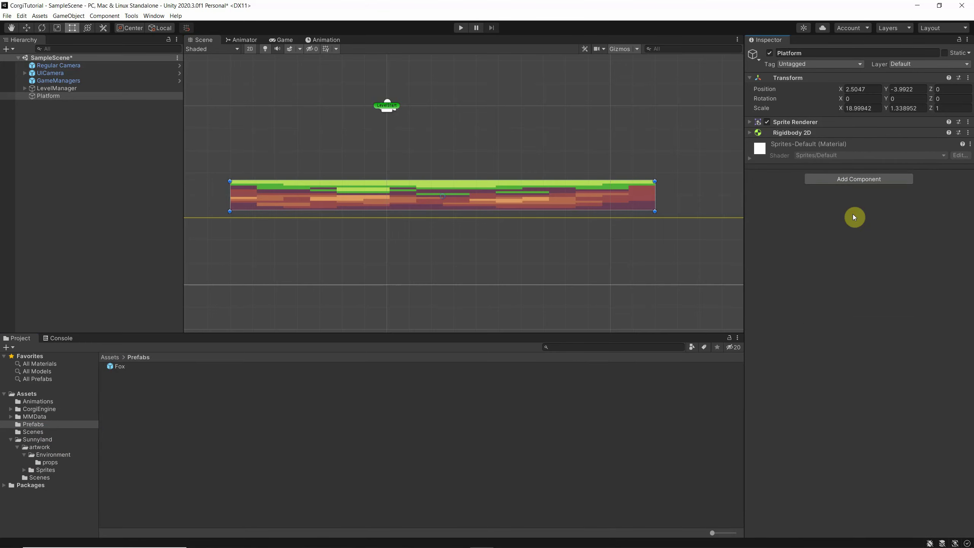
left_click(849, 179)
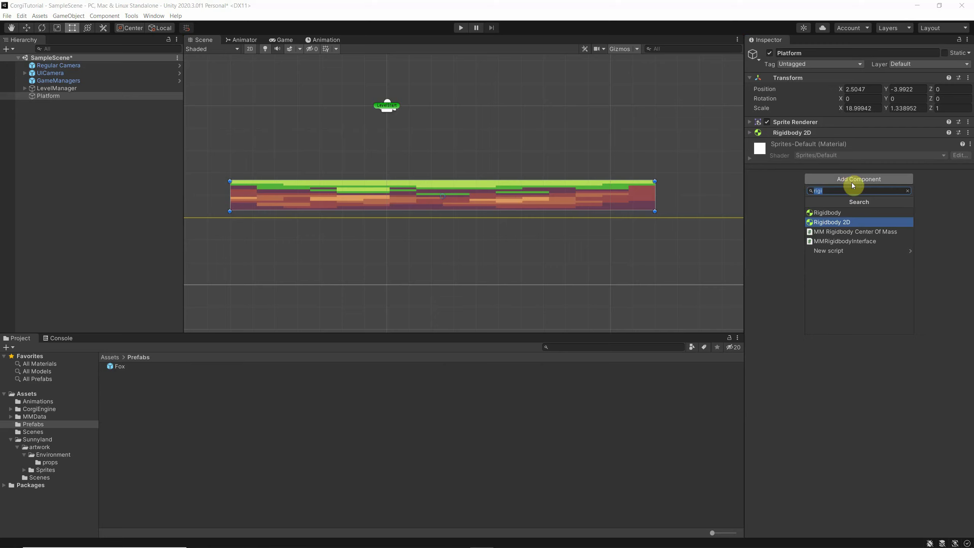
type("coll")
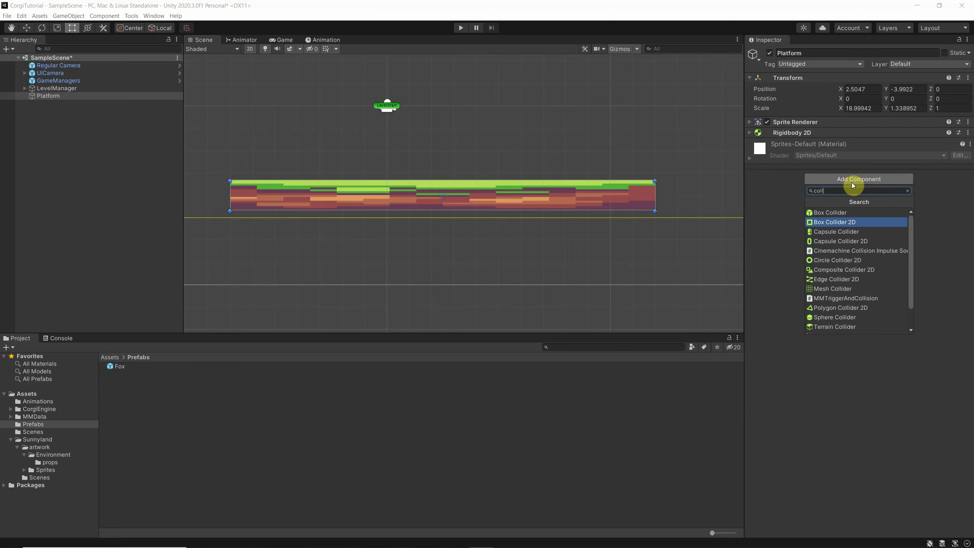
left_click(828, 221)
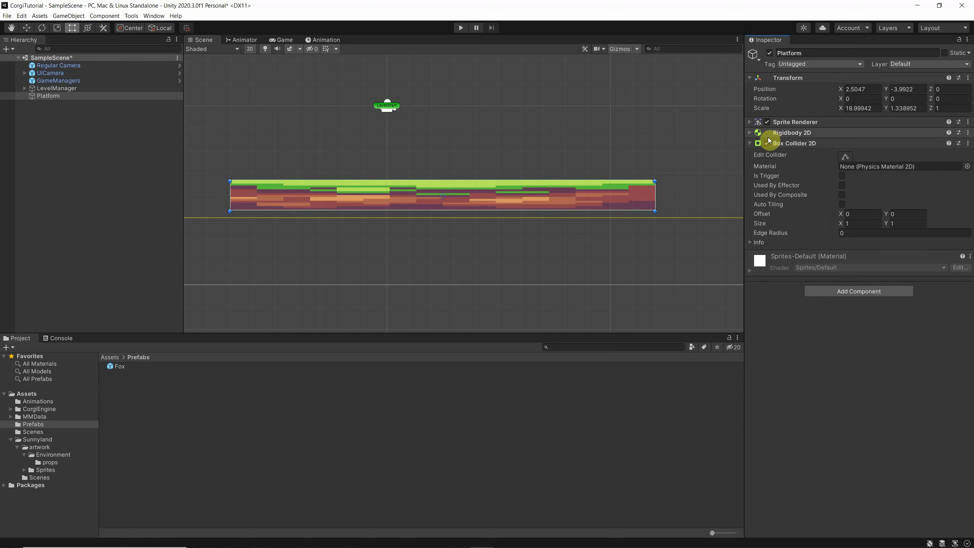
Set the body type of the Platform's Rigidbody 2D to Static.
left_click(749, 133)
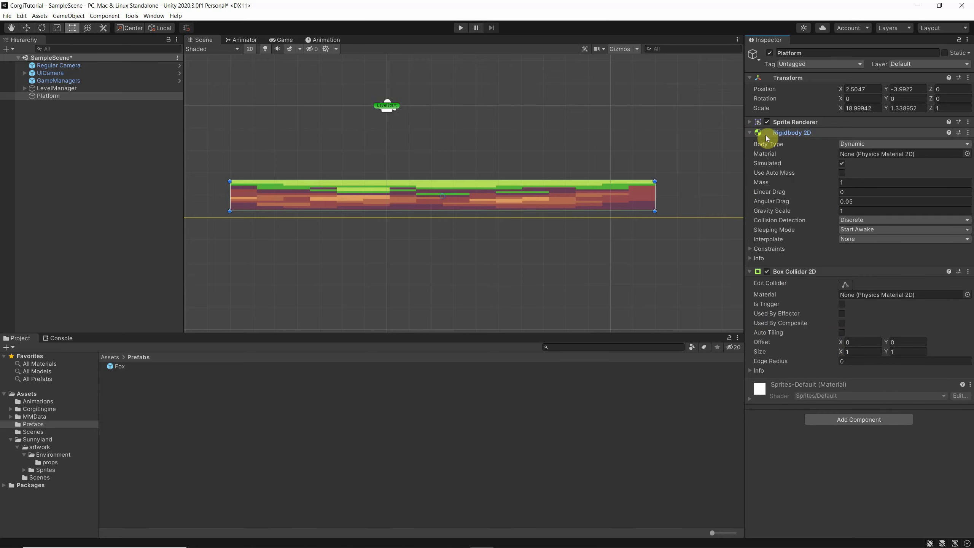
left_click(870, 145)
left_click(863, 174)
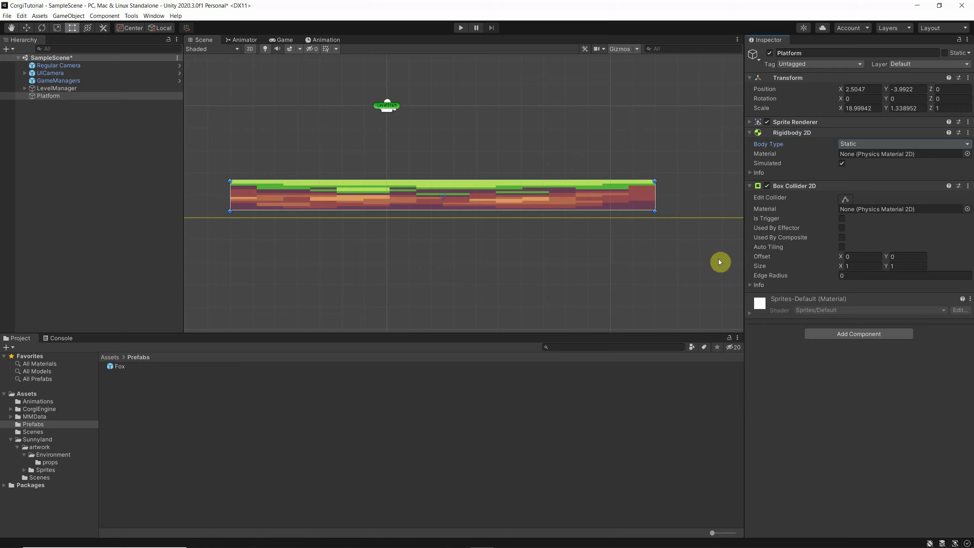
Assign the Platform object to the Platforms layer and deselect it.
left_click(355, 192)
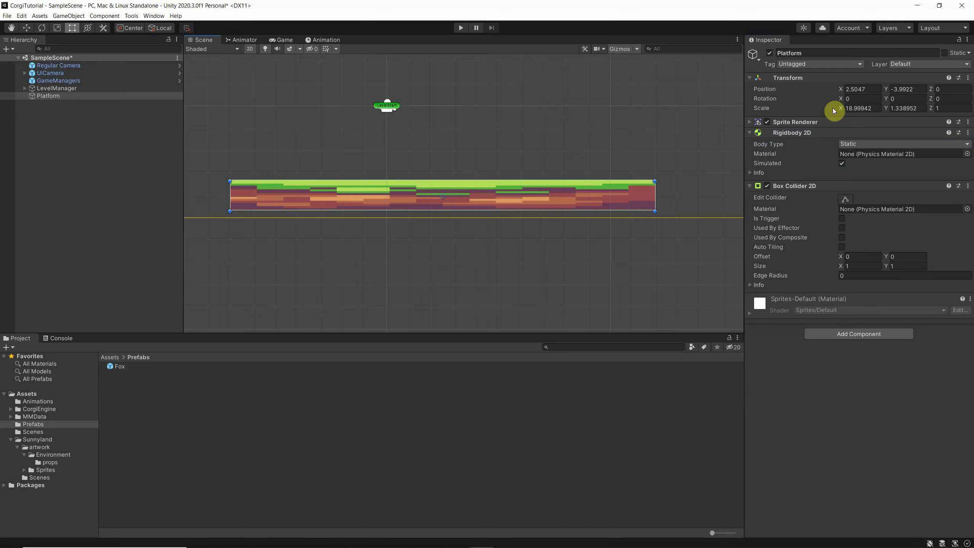
left_click(907, 64)
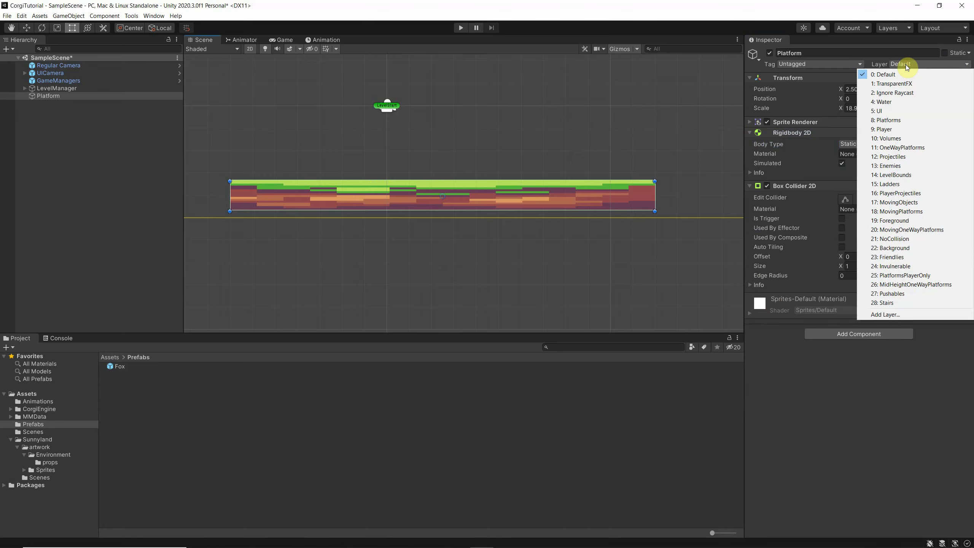
left_click(886, 120)
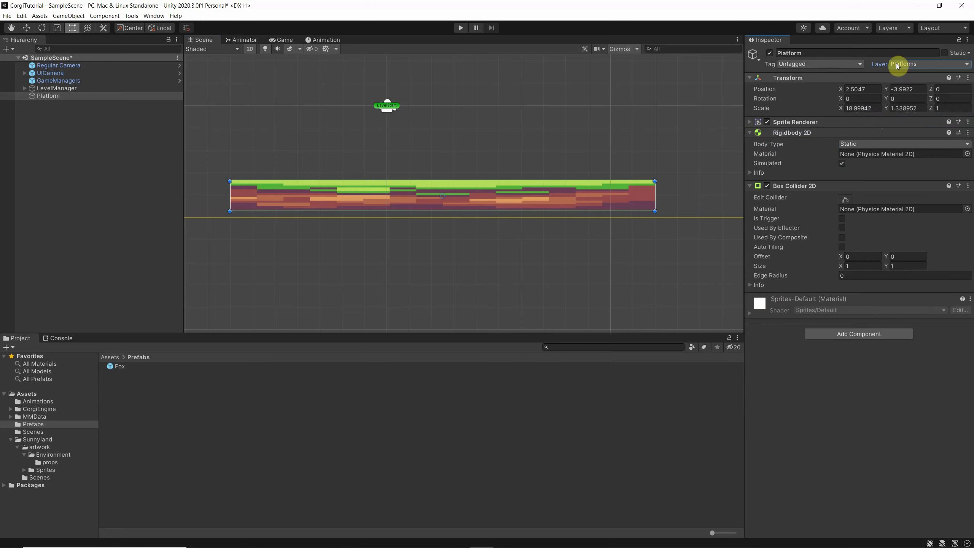
left_click(921, 90)
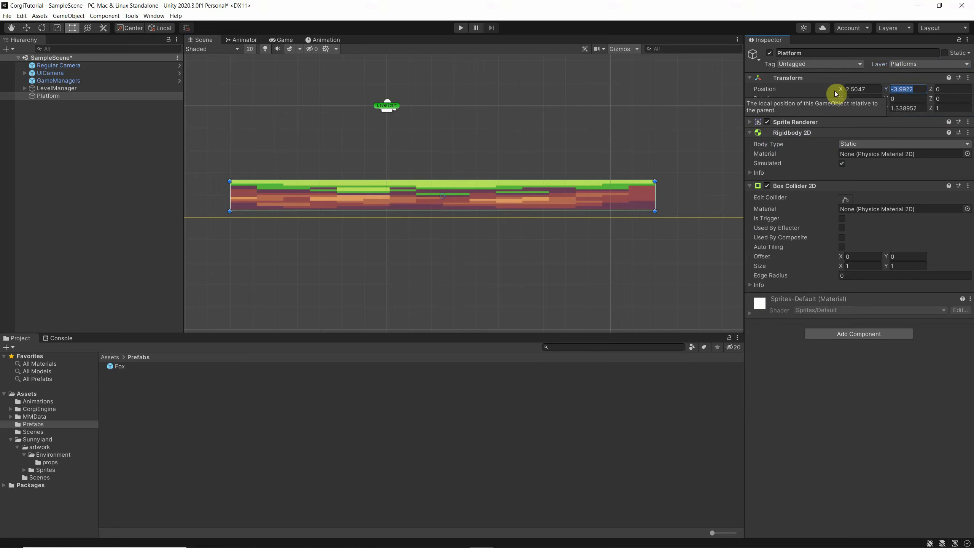
left_click(949, 89)
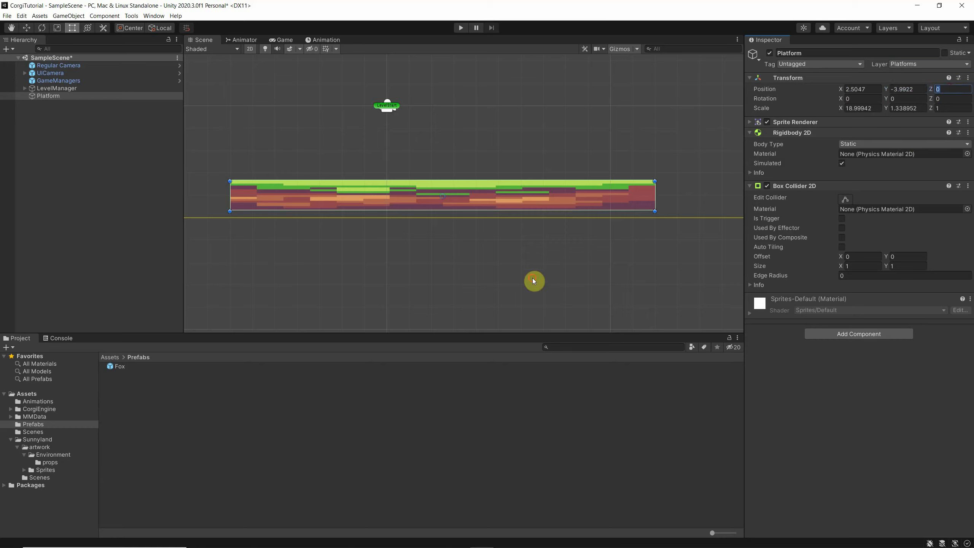
left_click(533, 280)
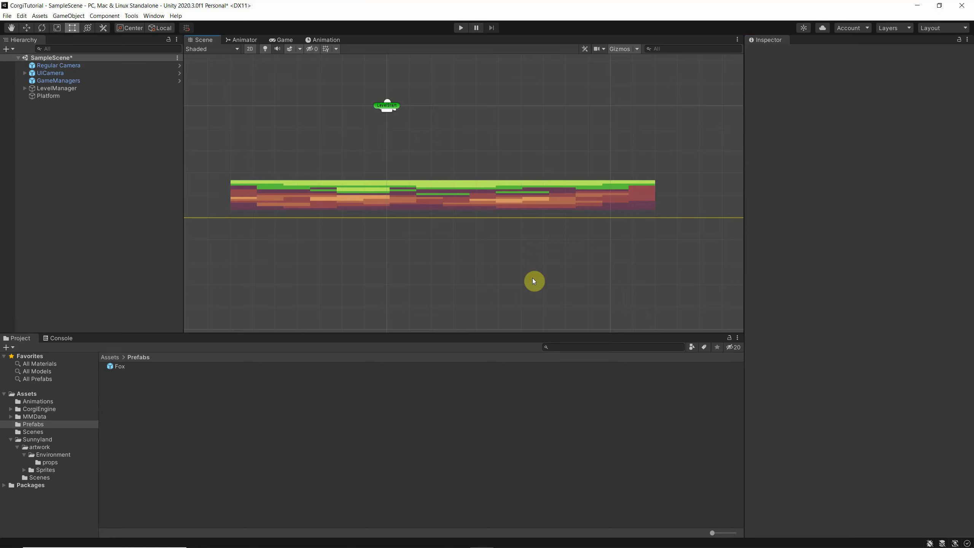
Run the game and walk the fox back and forth along the platform to test the collision.
left_click(462, 28)
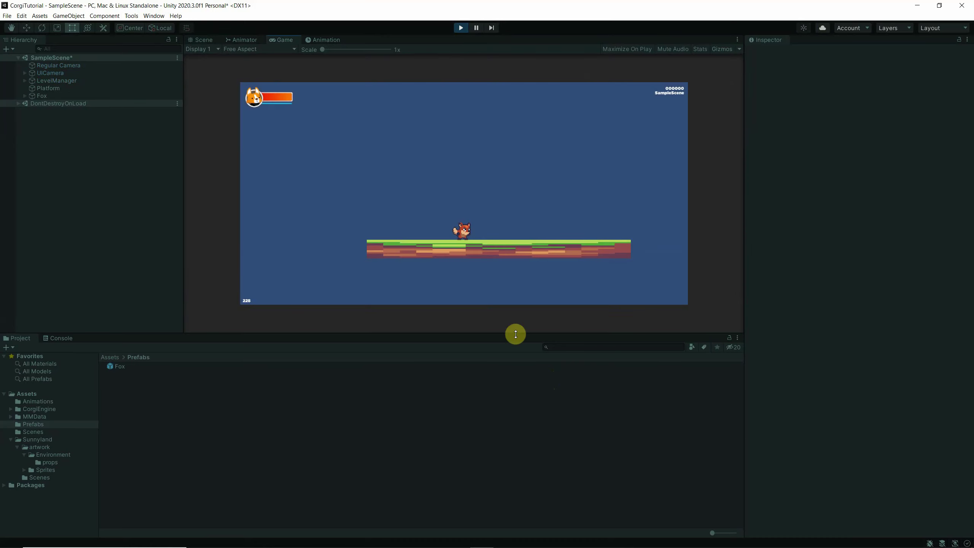
key("Left")
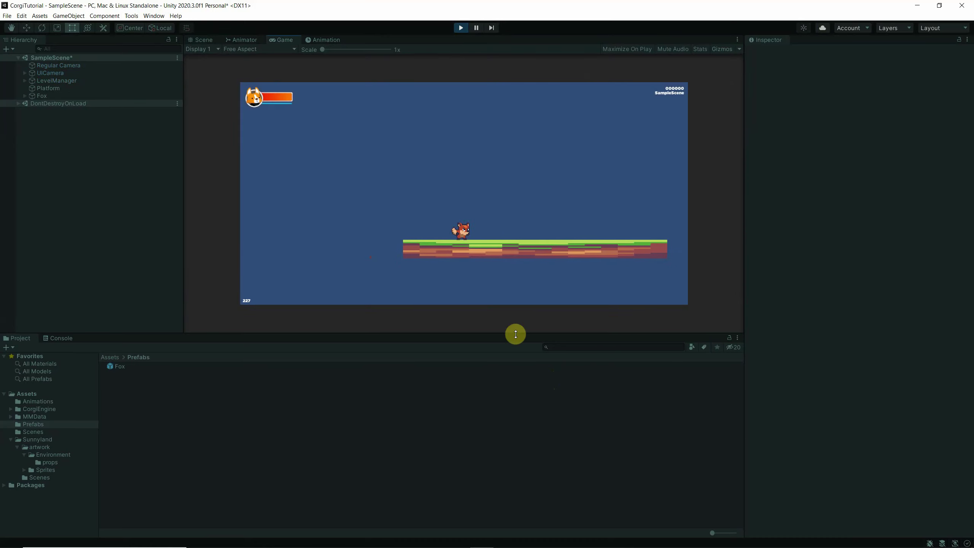
key("Right")
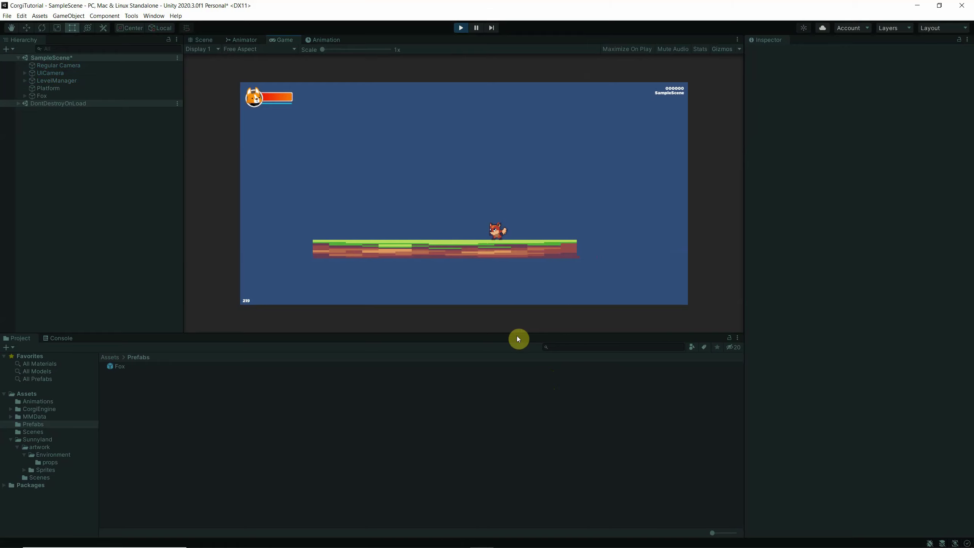
key("Left")
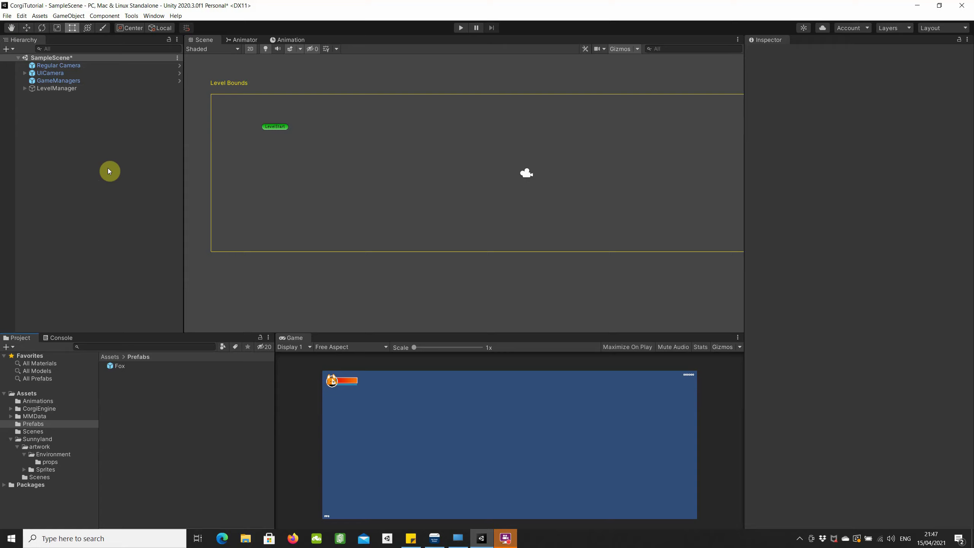
Create a rectangular 2D tilemap in SampleScene, keeping its default name, and select its parent Grid.
right_click(41, 118)
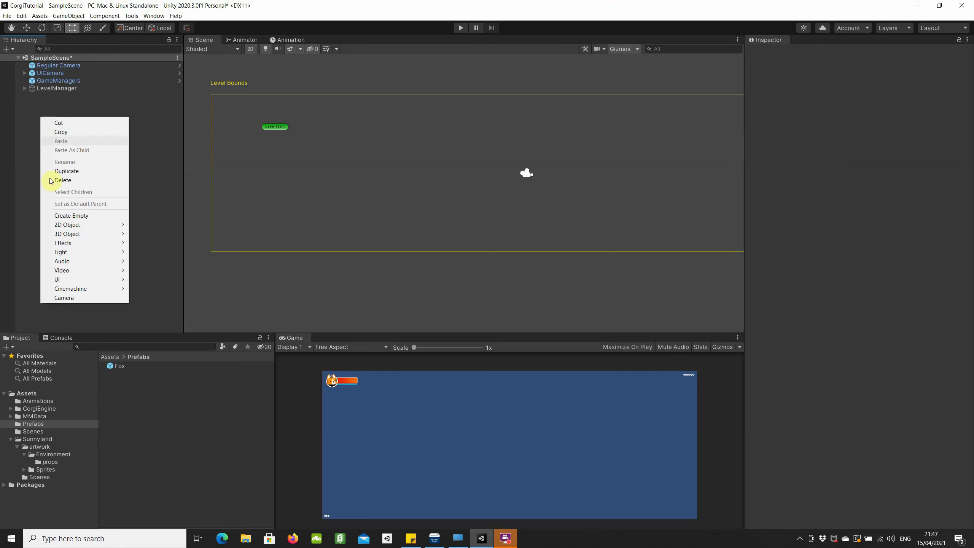
mouse_move(66, 228)
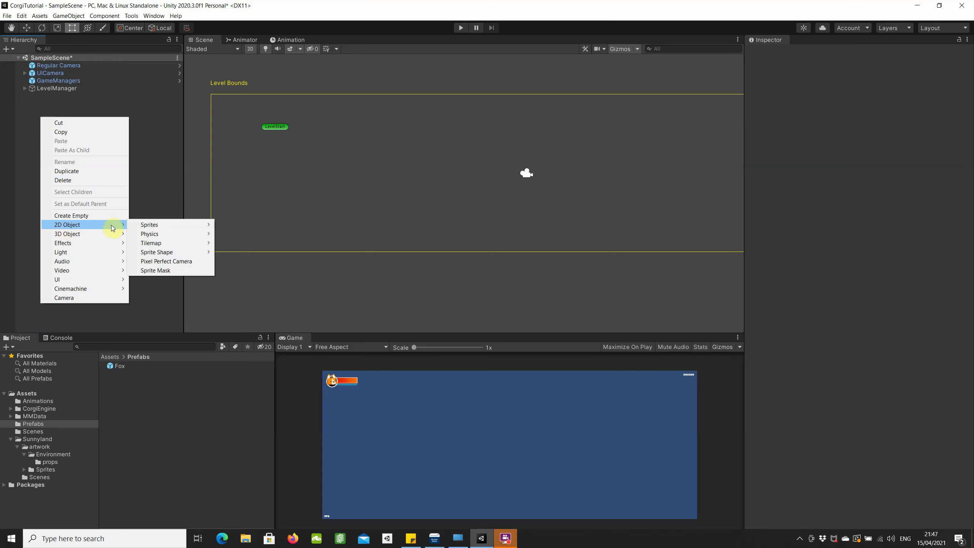
mouse_move(169, 247)
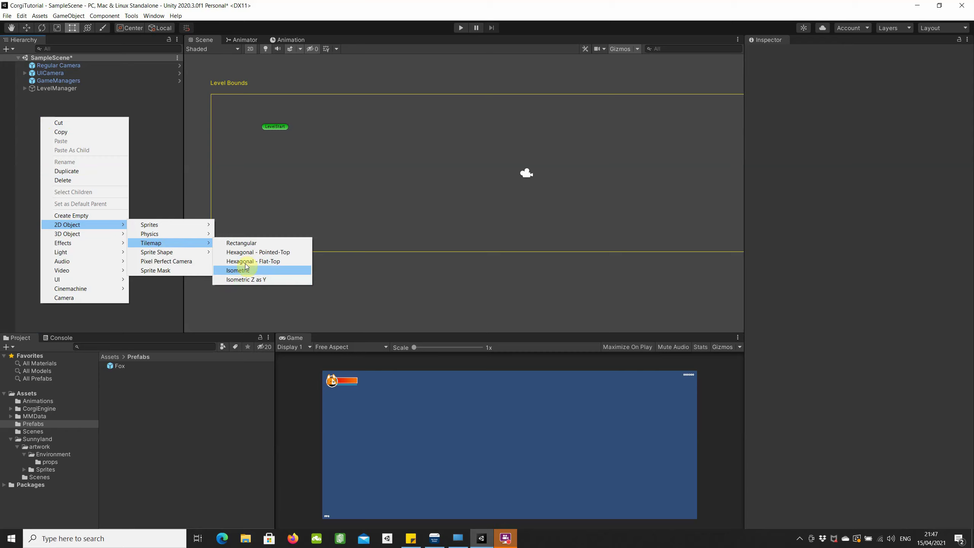
left_click(253, 246)
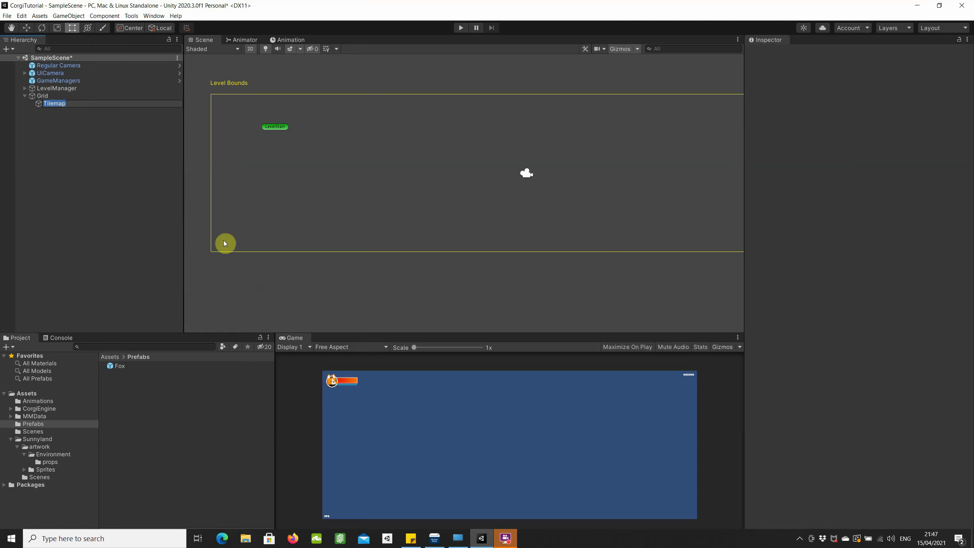
left_click(128, 188)
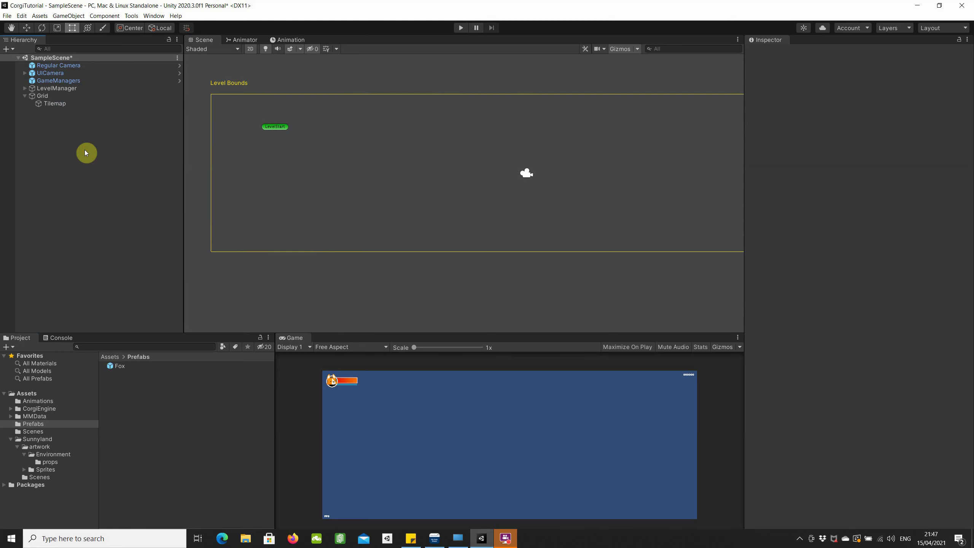
left_click(44, 96)
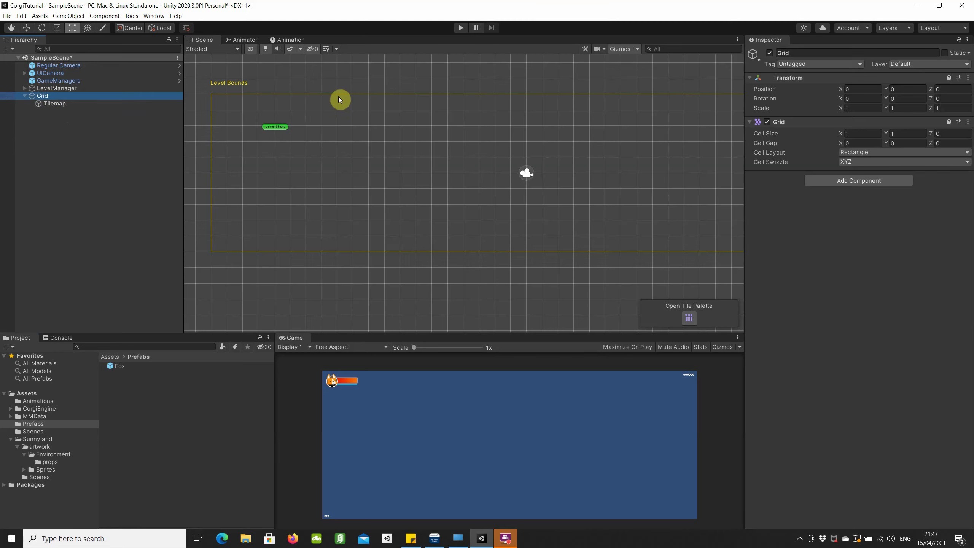
left_click(788, 52)
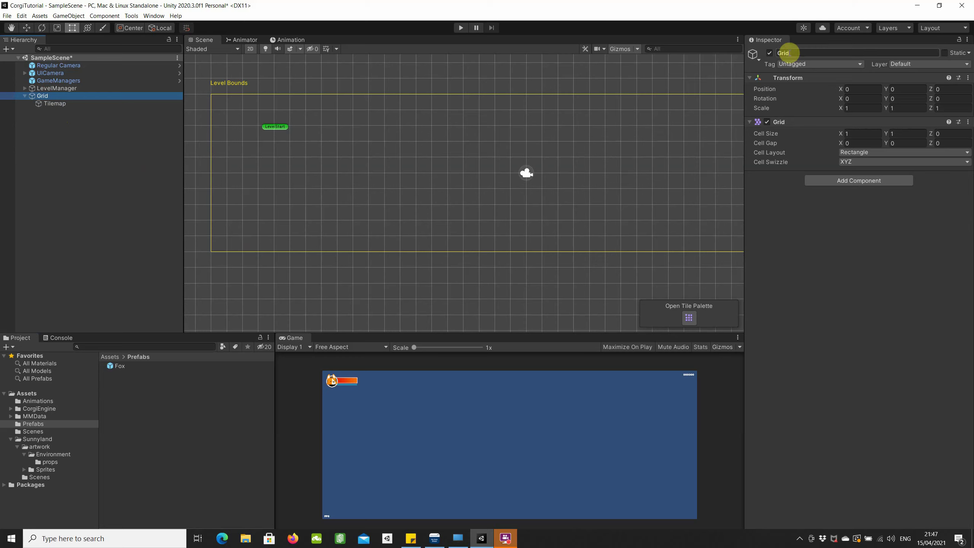
Assign the Tilemap object under Grid to the Platforms layer.
left_click(52, 104)
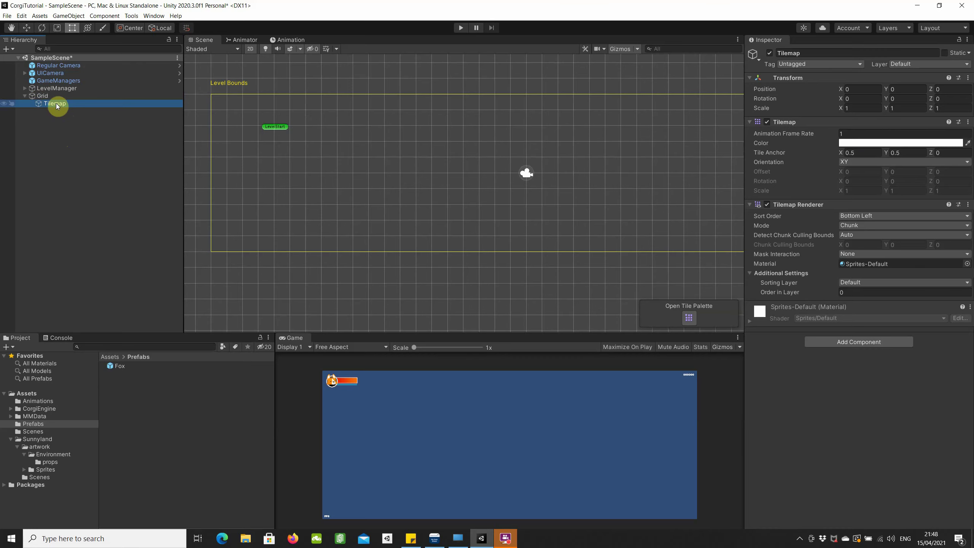
left_click(942, 64)
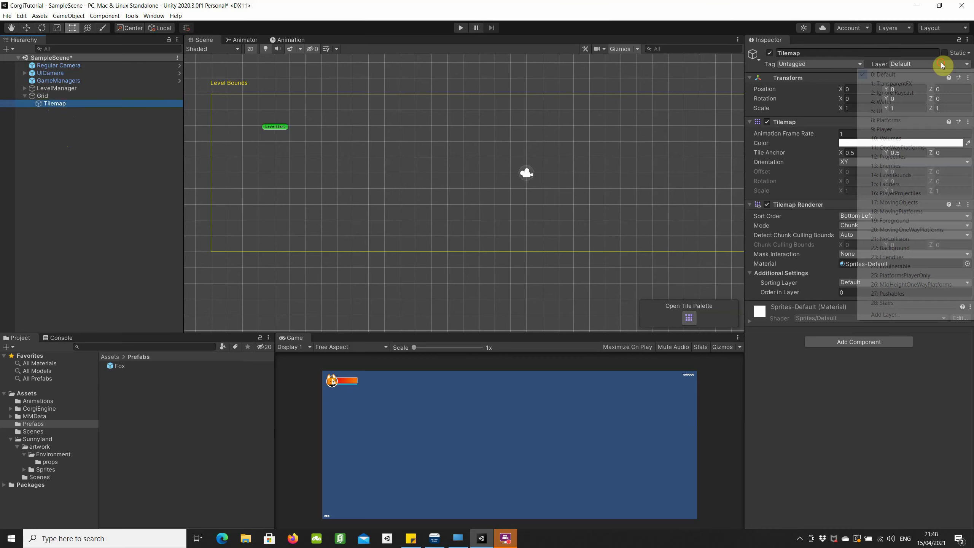
left_click(904, 121)
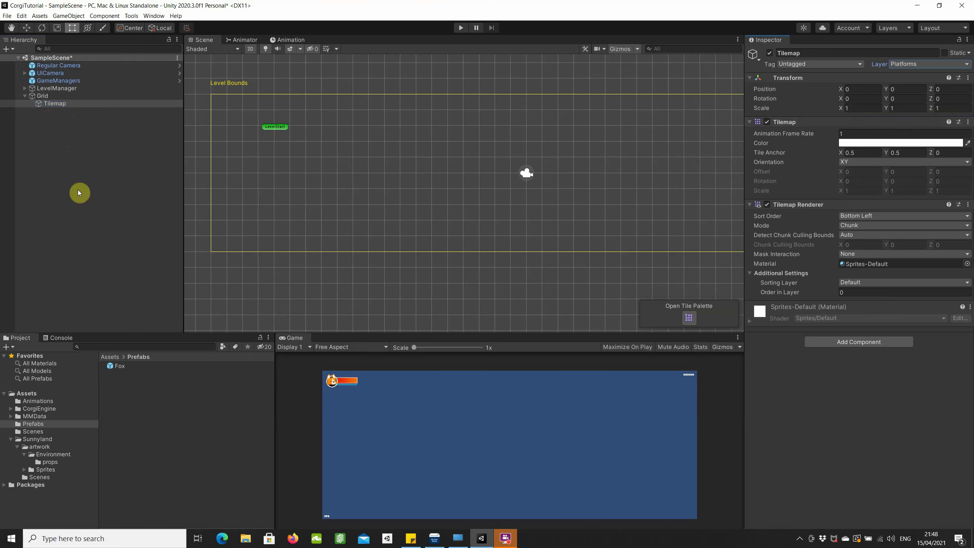
Rename the Tilemap object under Grid as Platforms.
left_click(55, 106)
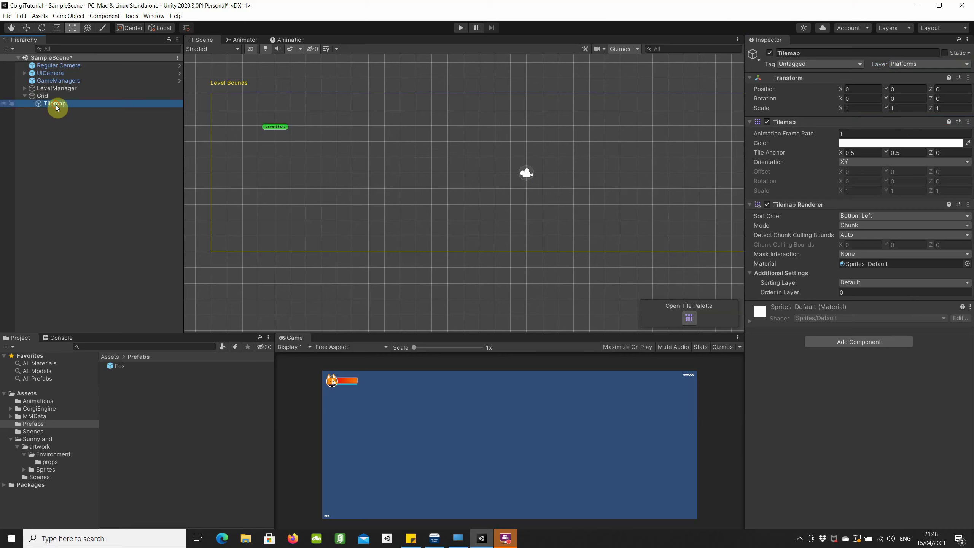
left_click(62, 104)
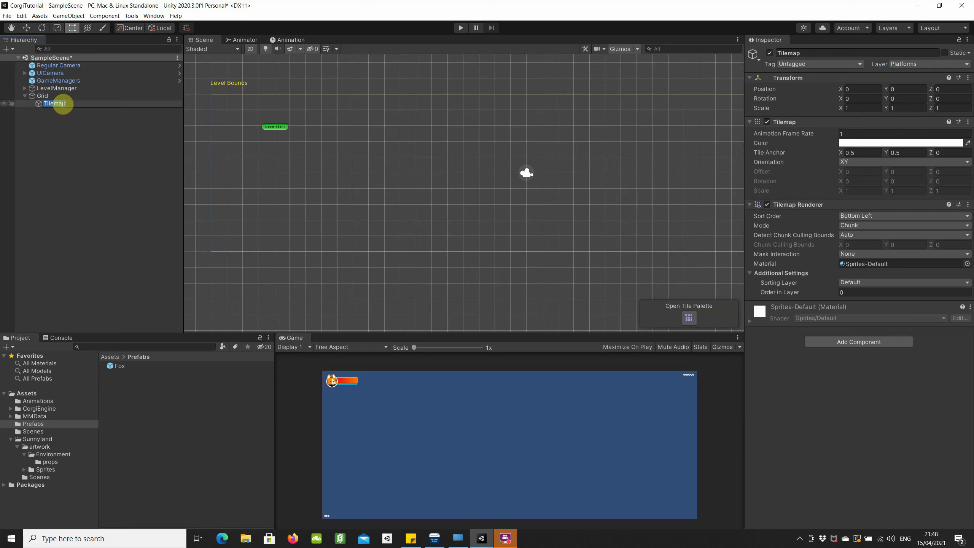
type("Platforms")
key("Return")
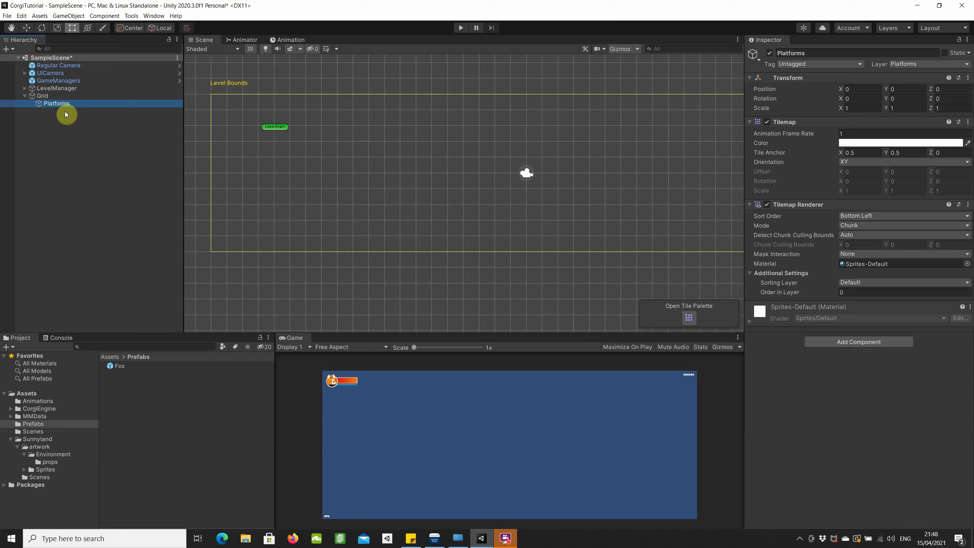
left_click(59, 105)
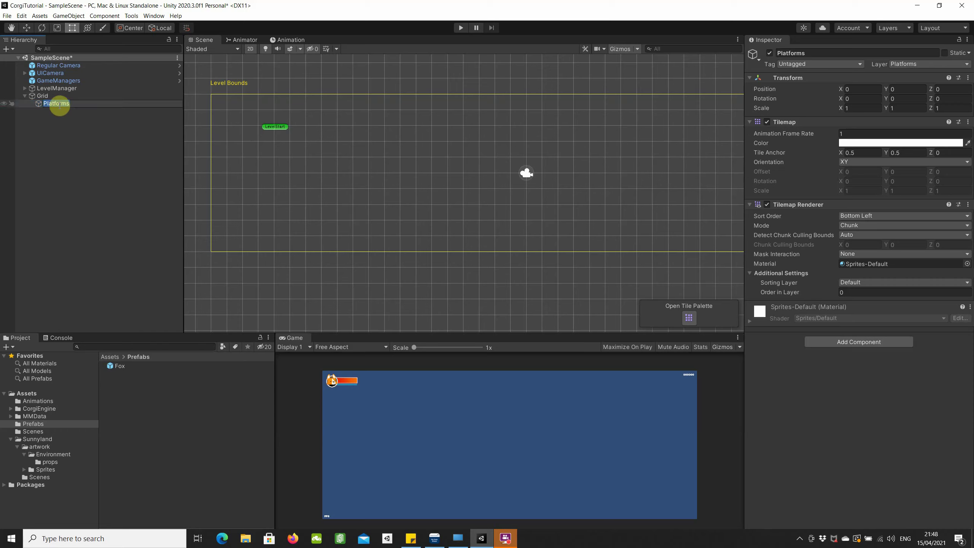
Confirm the Platforms name for the tilemap and duplicate that tilemap under Grid.
key("Return")
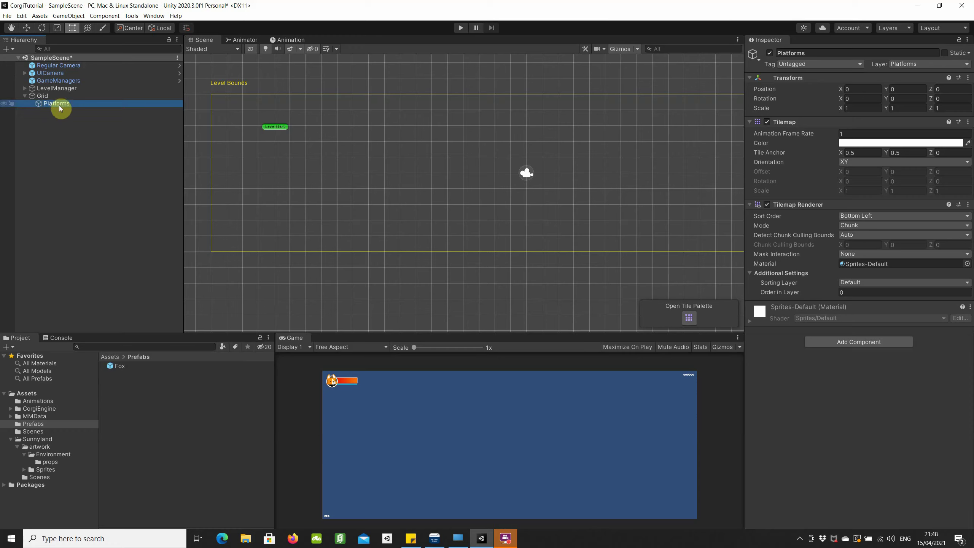
key("ctrl+d")
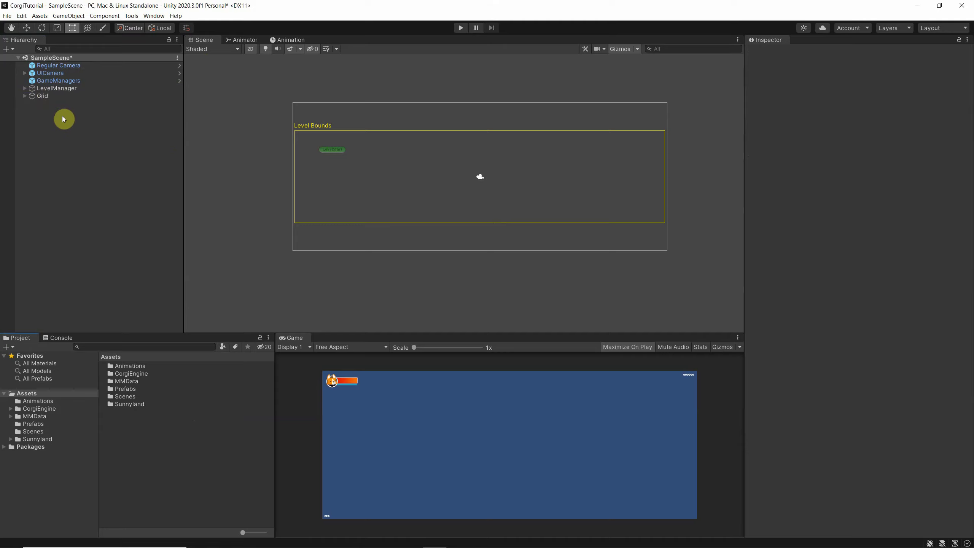
Open the Tile Palette window and dock it next to the Inspector.
left_click(156, 17)
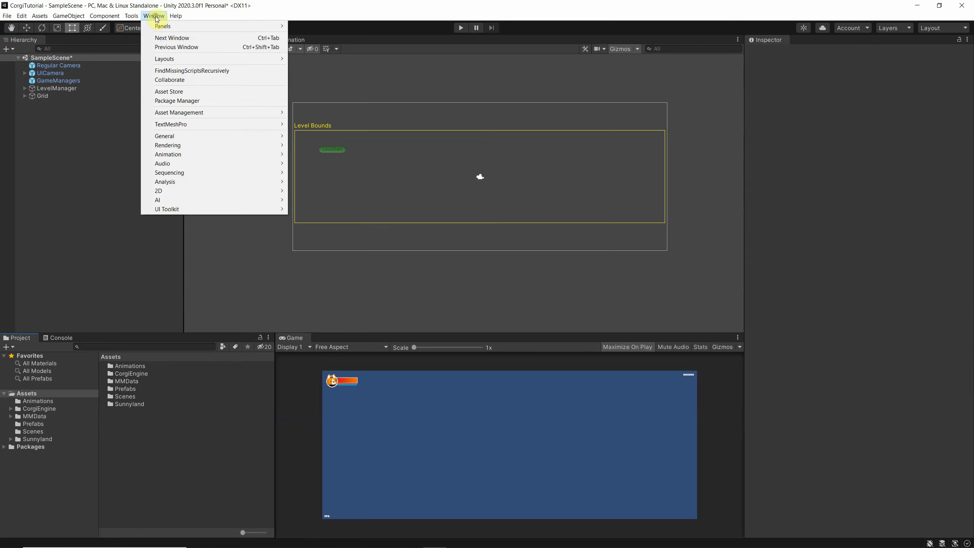
mouse_move(200, 191)
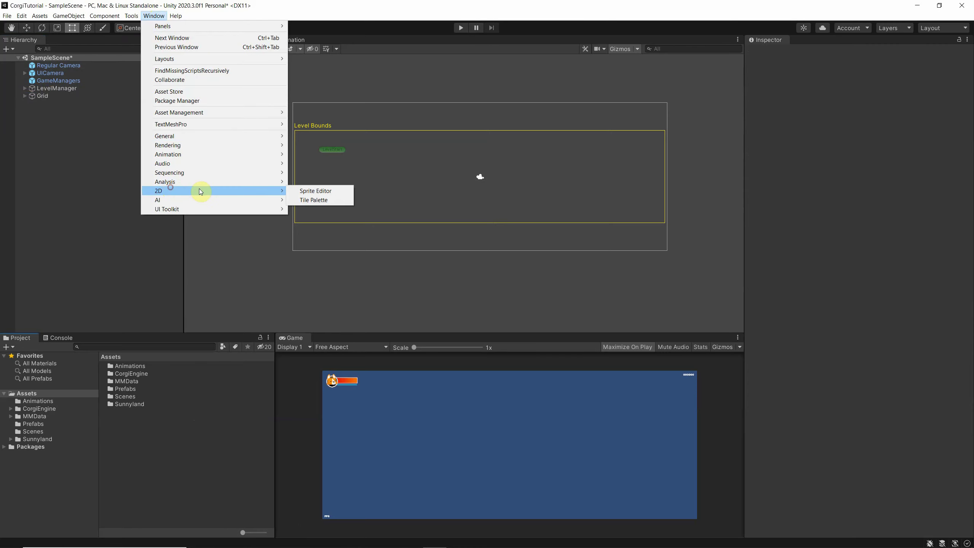
left_click(317, 200)
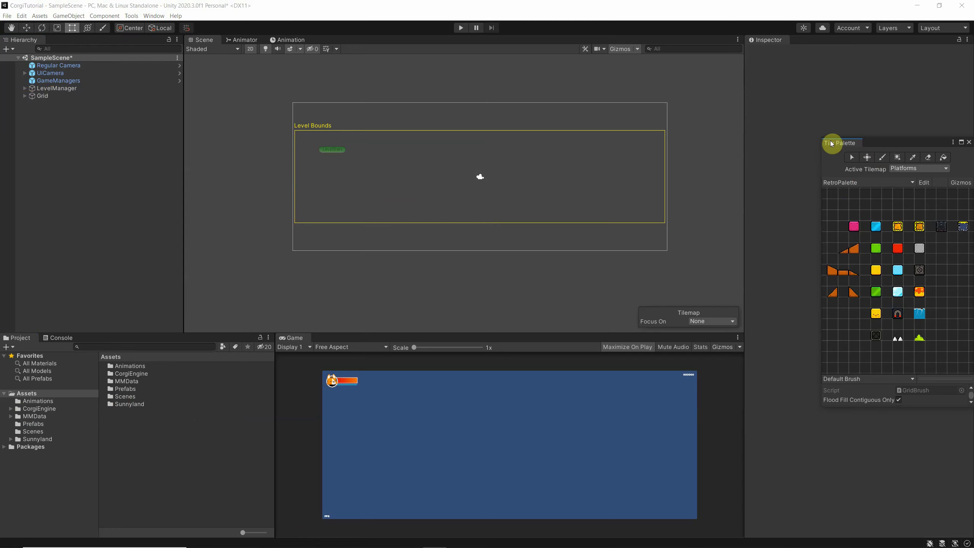
left_click_drag(833, 142, 805, 40)
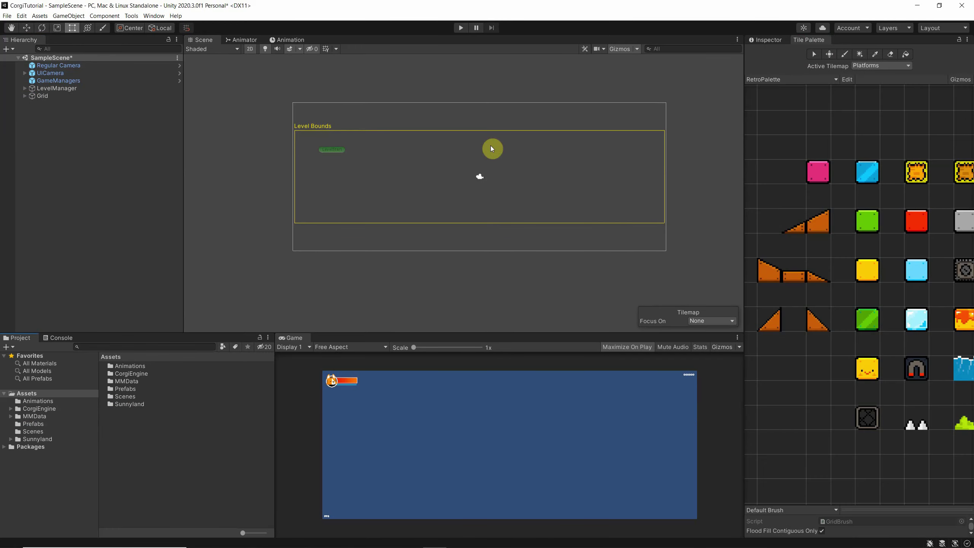
scroll(776, 133, "down", 6)
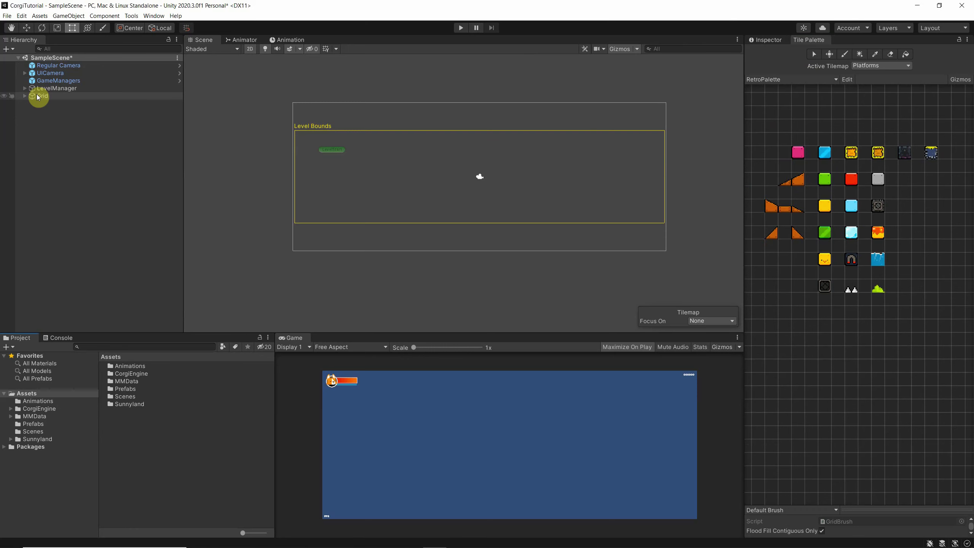
Paint a trial row of pink RetroPalette tiles on the Platforms tilemap below the level start, and erase the row again.
left_click(39, 95)
left_click(802, 153)
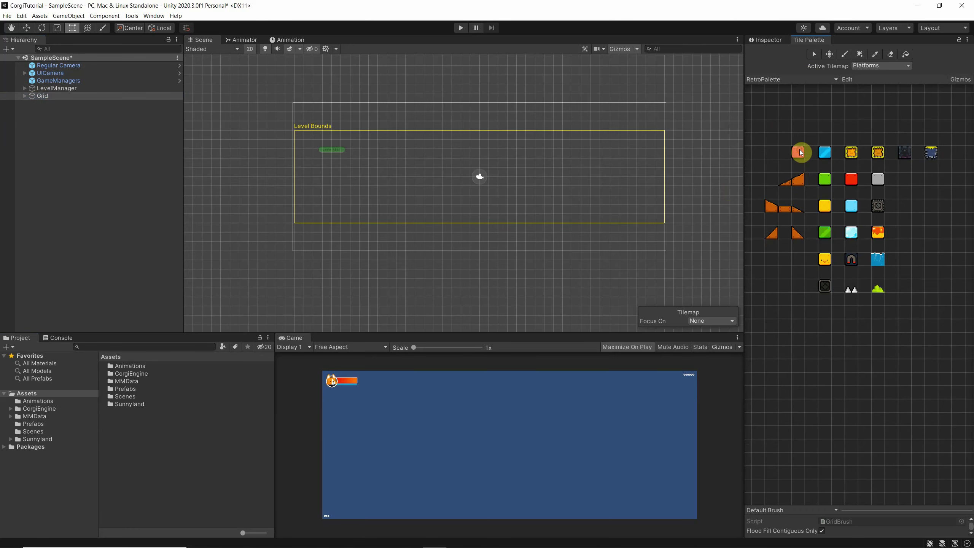
left_click(324, 193)
left_click_drag(324, 193, 424, 194)
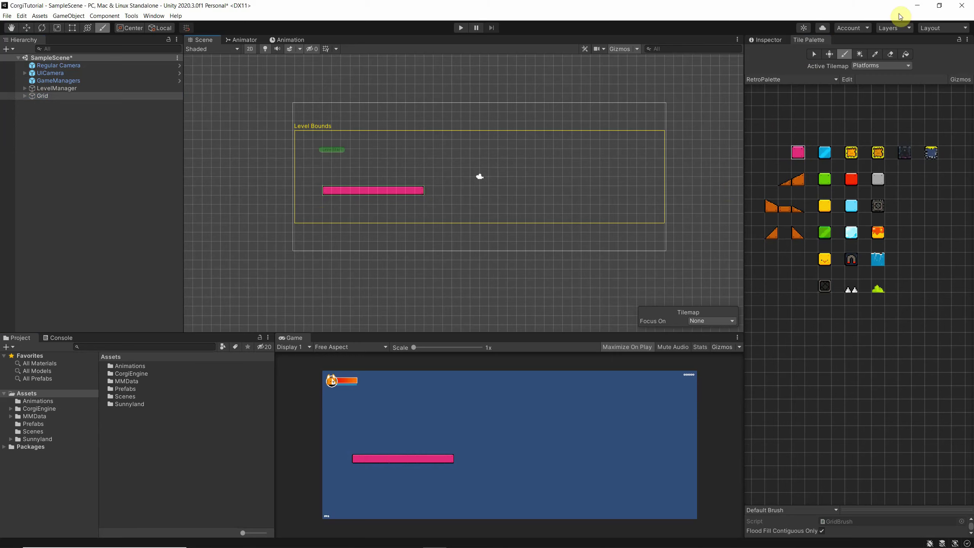
left_click(891, 54)
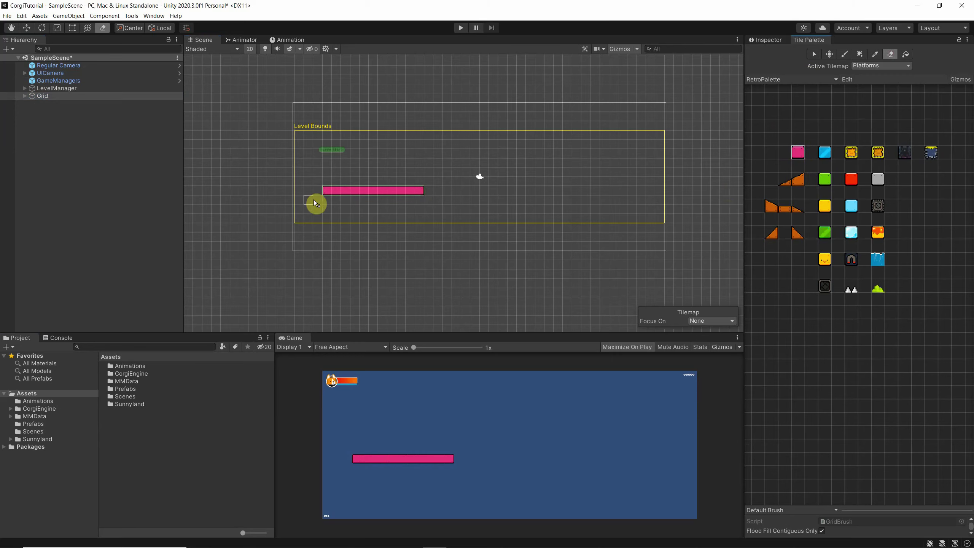
mouse_move(313, 202)
left_mouse_down()
mouse_move(328, 186)
mouse_move(390, 196)
left_mouse_up()
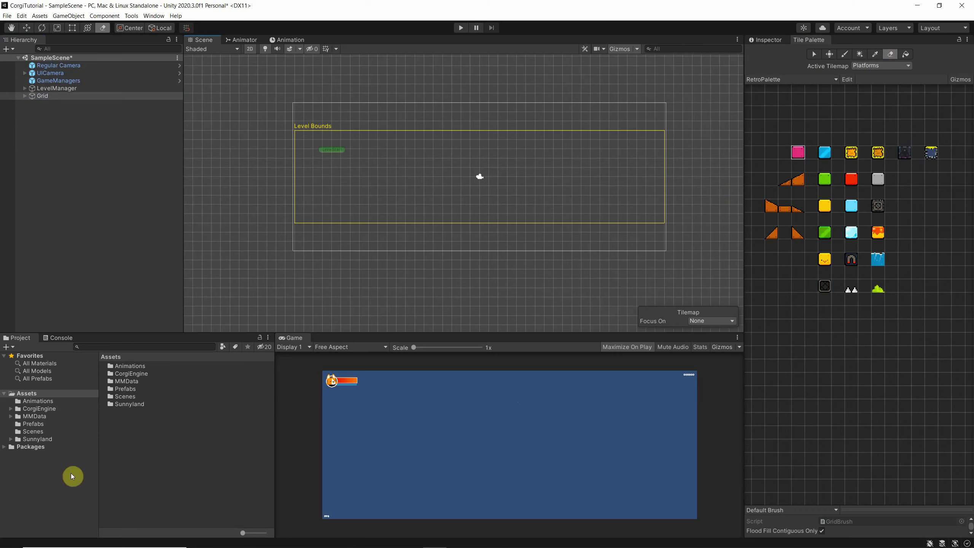
Expand the tileset-sliced sheet in Sunnyland/artwork/Environment and inspect the tileset-sliced_0 sprite.
left_click(10, 439)
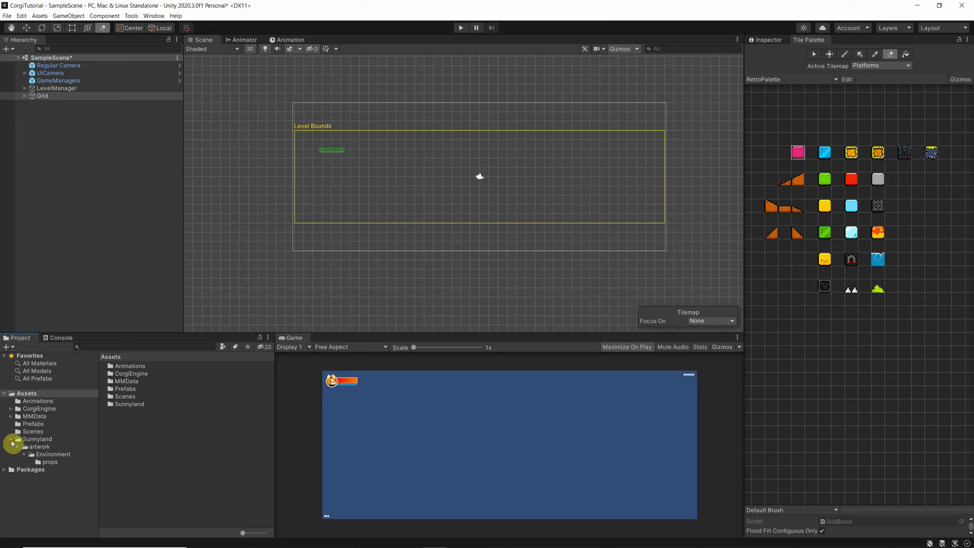
left_click(39, 442)
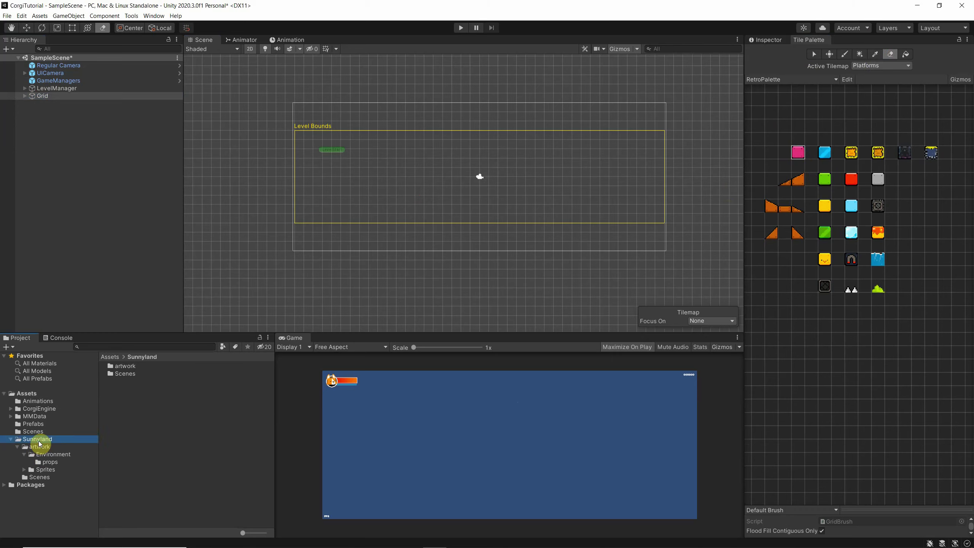
left_click(49, 456)
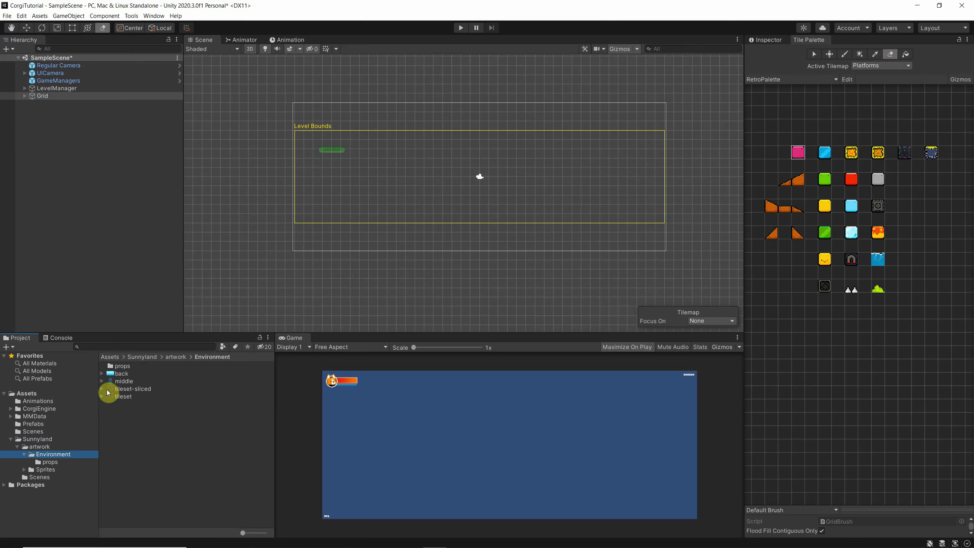
left_click(102, 390)
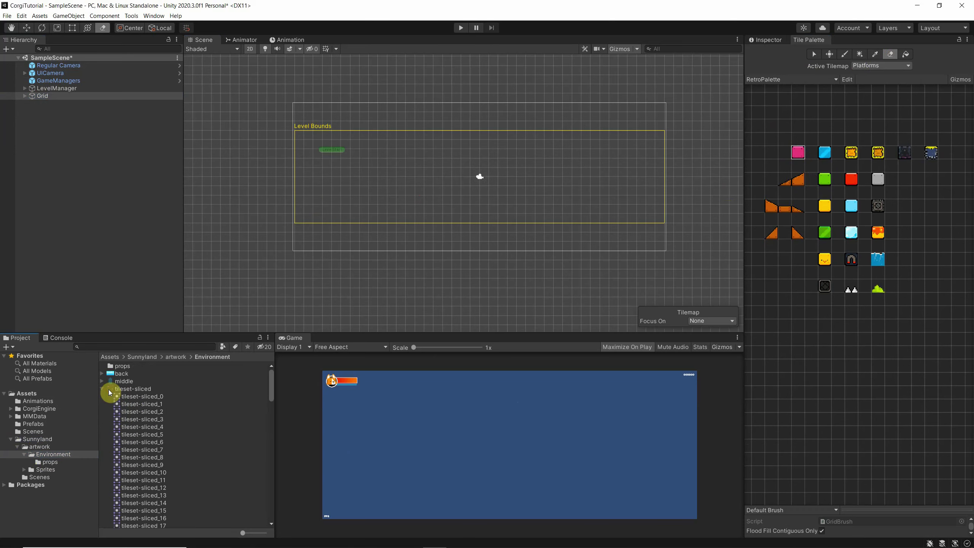
left_click(133, 397)
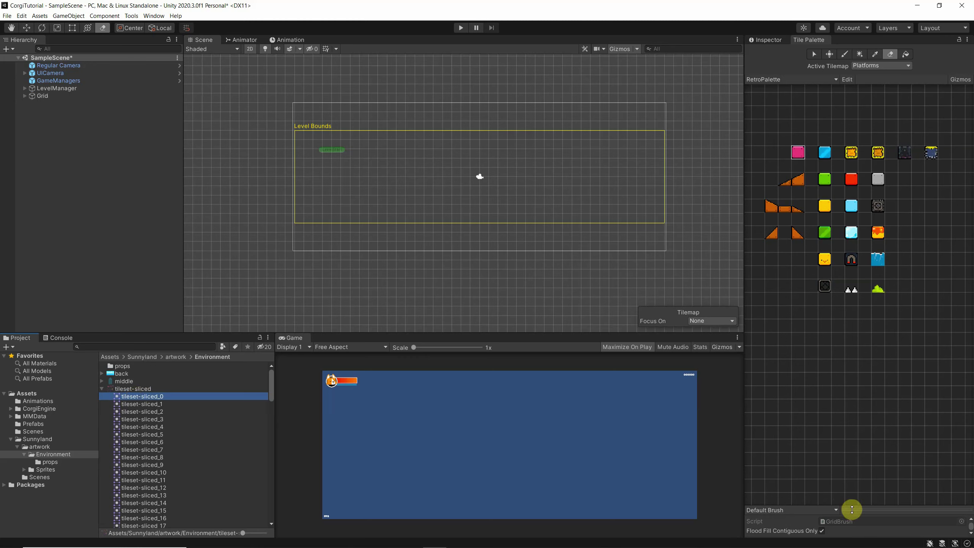
left_click_drag(852, 506, 866, 352)
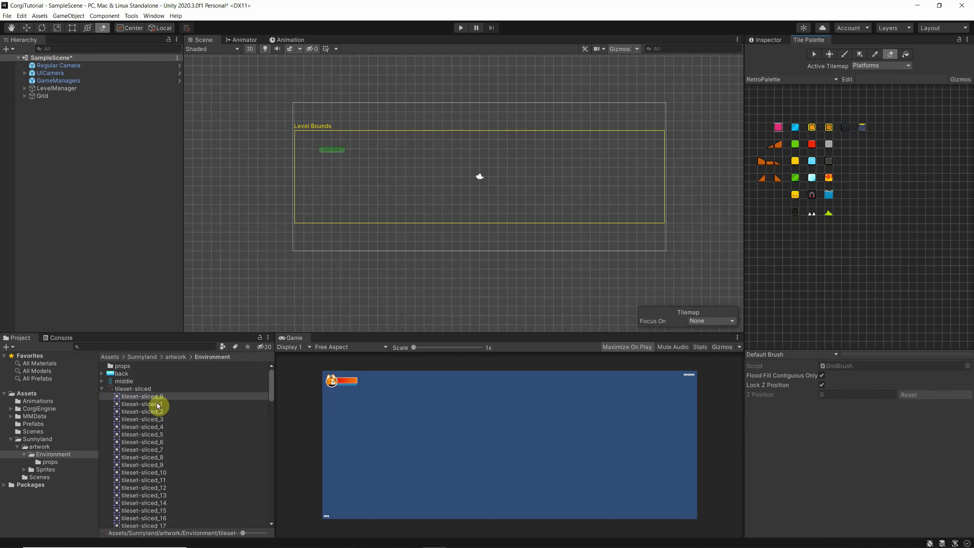
left_click(766, 39)
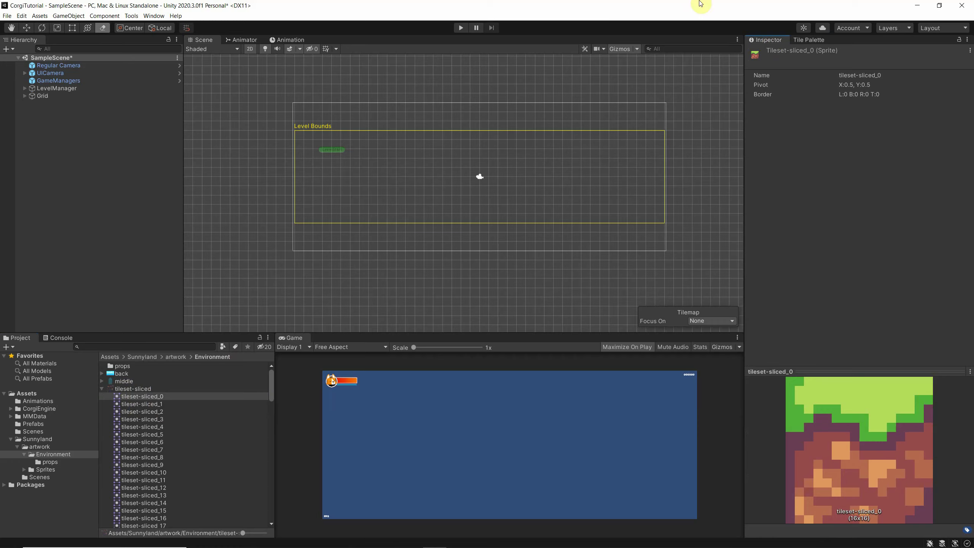
Create a new tile palette named Sunnyland with a Rectangle grid and Automatic cell size.
left_click(813, 40)
left_click(799, 79)
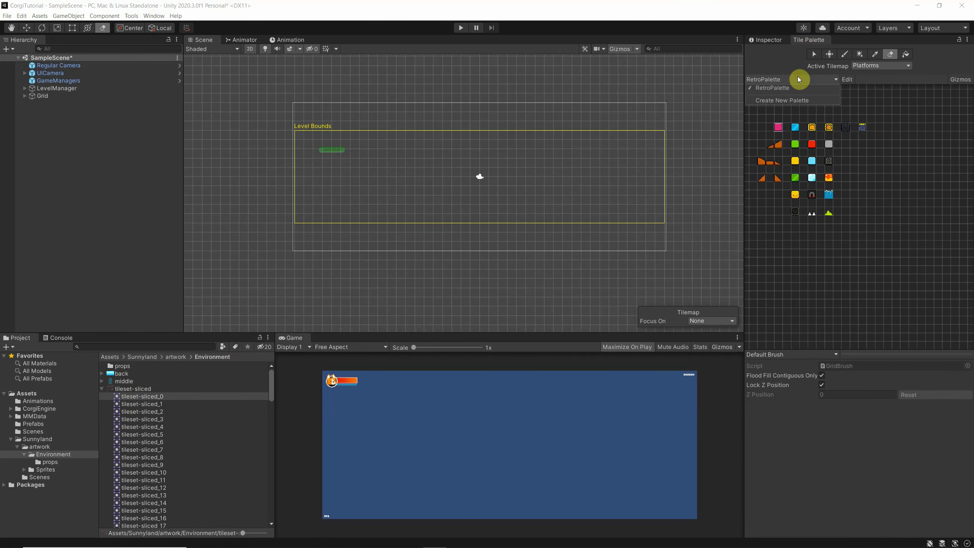
left_click(778, 103)
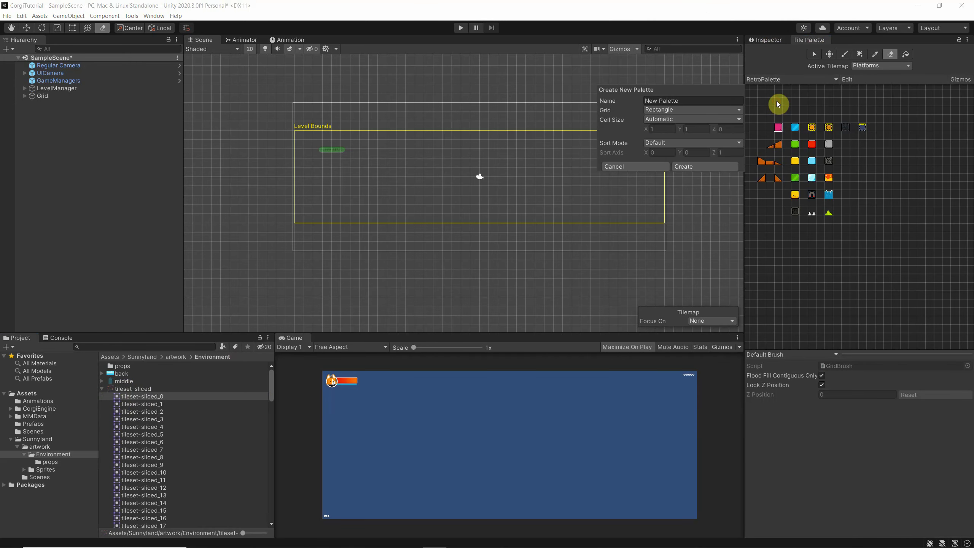
left_click(695, 101)
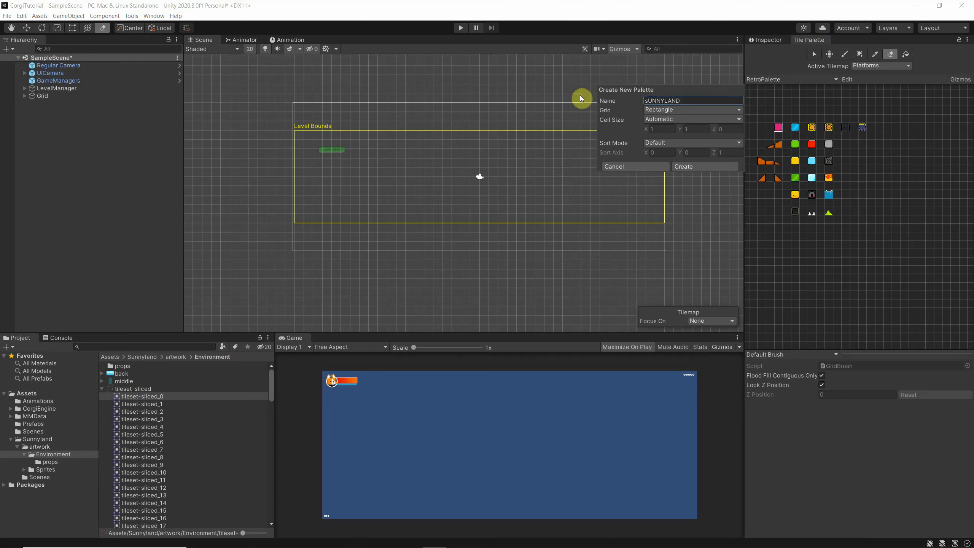
key("BackSpace")
key("BackSpace")
key("BackSpace")
key("BackSpace")
key("BackSpace")
key("BackSpace")
key("BackSpace")
key("BackSpace")
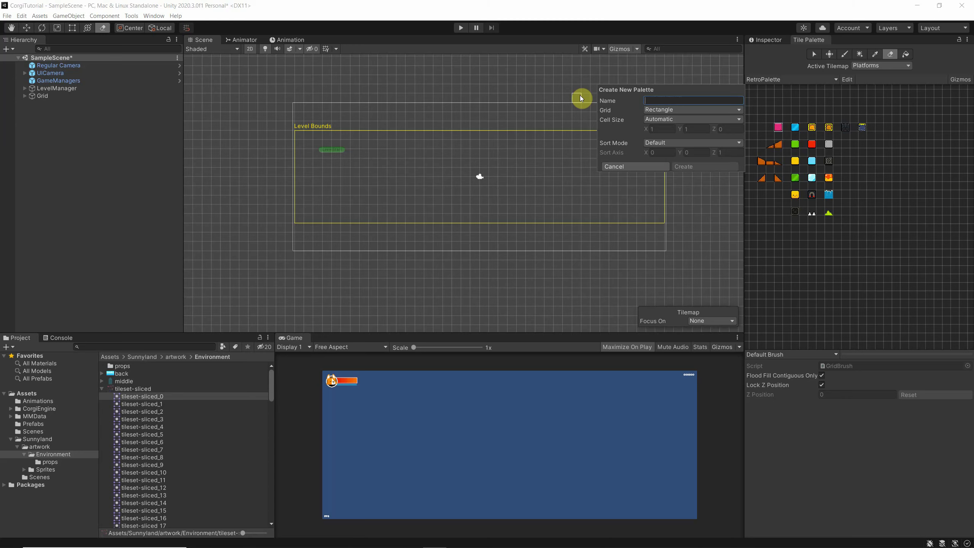
key("Caps_Lock")
type("Sunnyland")
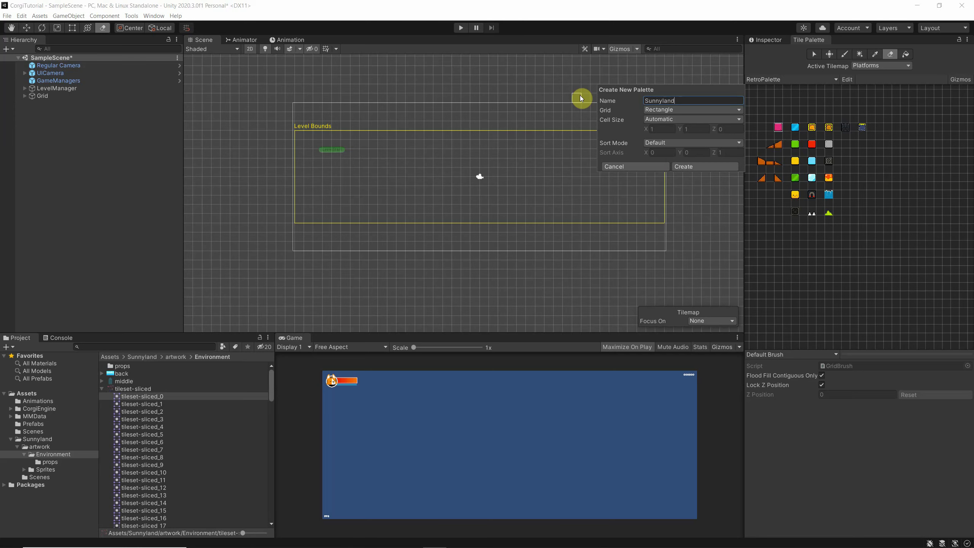
left_click(686, 167)
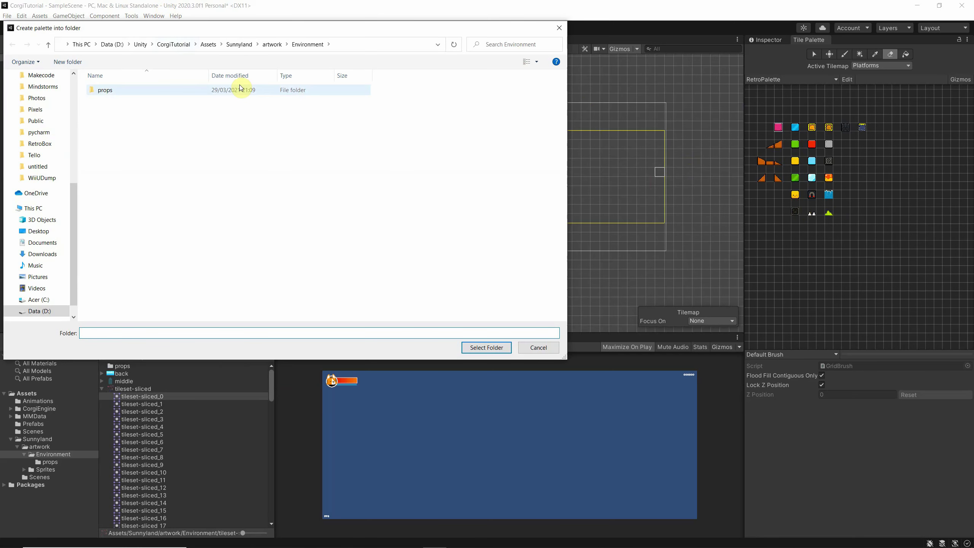
Create a folder named Tilemaps in the project's Assets folder for storing the palette.
left_click(208, 45)
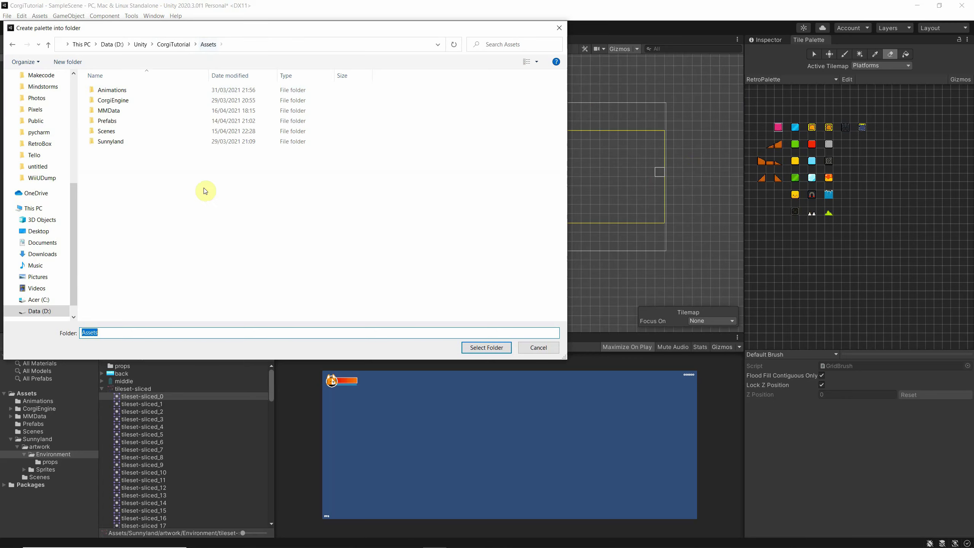
double_click(119, 335)
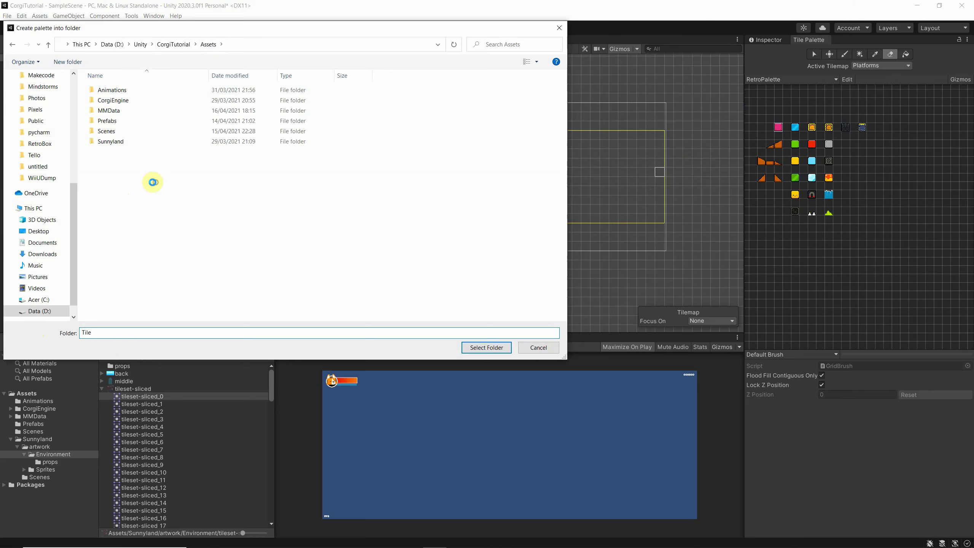
right_click(155, 182)
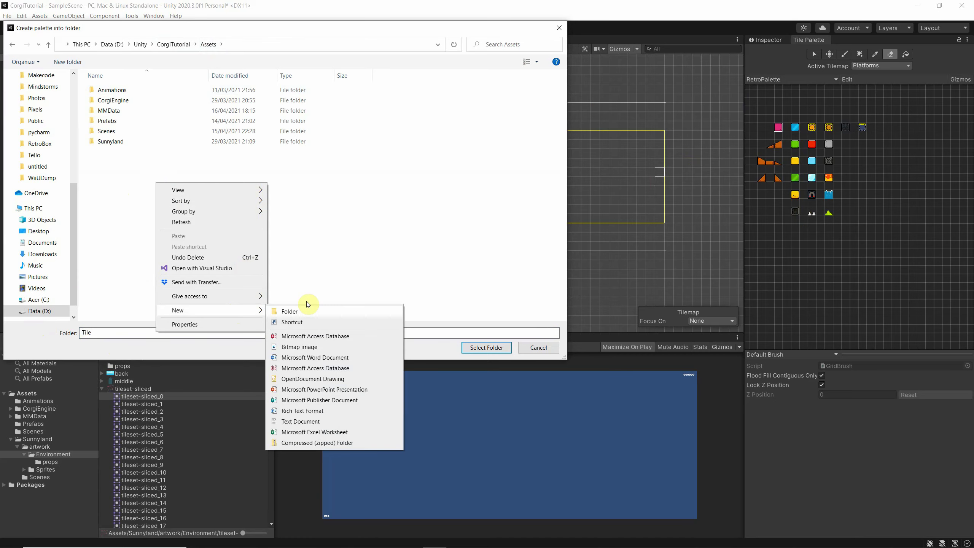
left_click(307, 311)
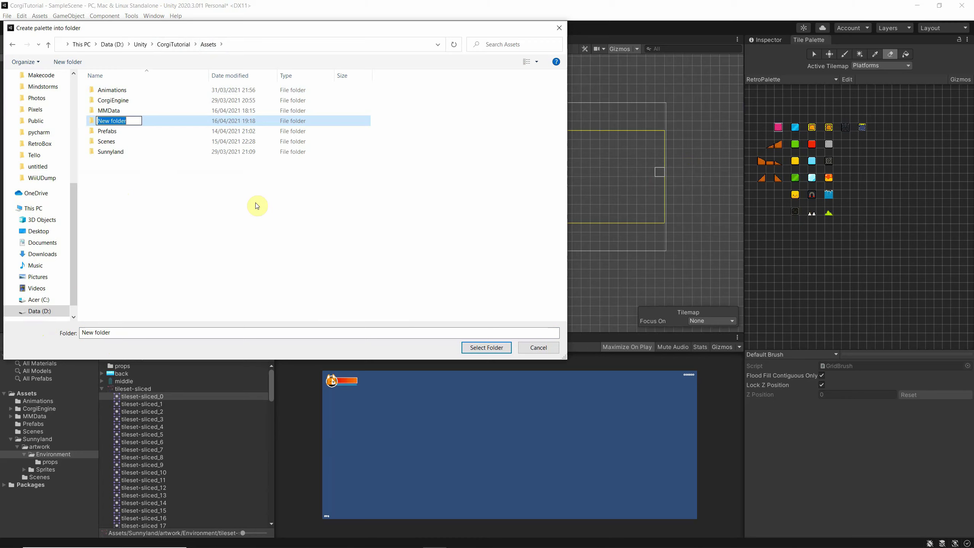
type("Tilemaps")
key("Return")
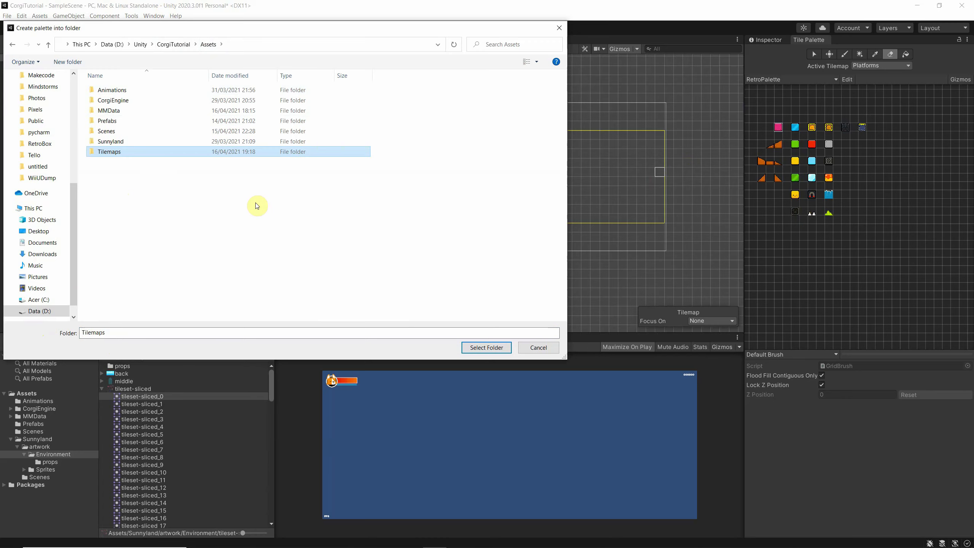
Create a Sunnyland subfolder inside Tilemaps and save the new palette in it.
double_click(139, 155)
right_click(149, 134)
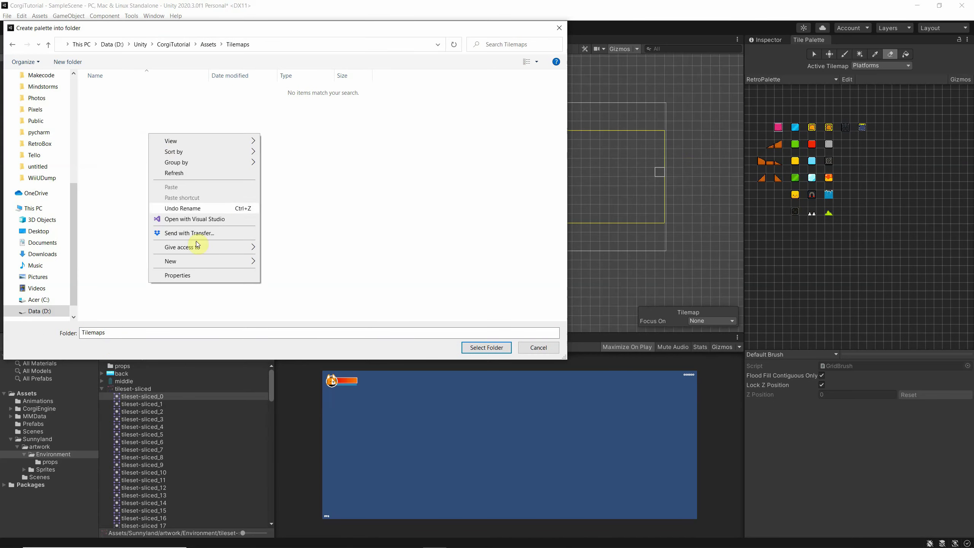
mouse_move(202, 261)
left_click(304, 263)
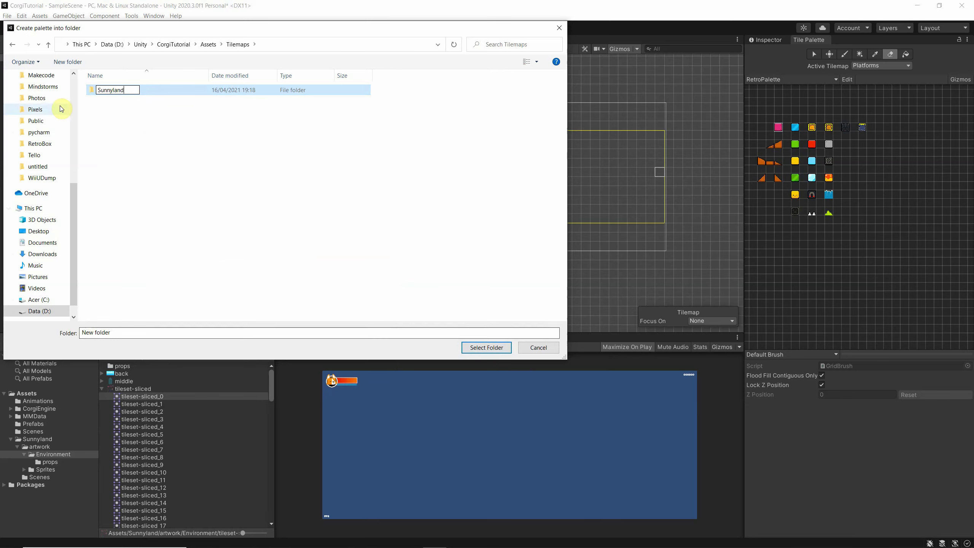
left_click(131, 102)
double_click(101, 90)
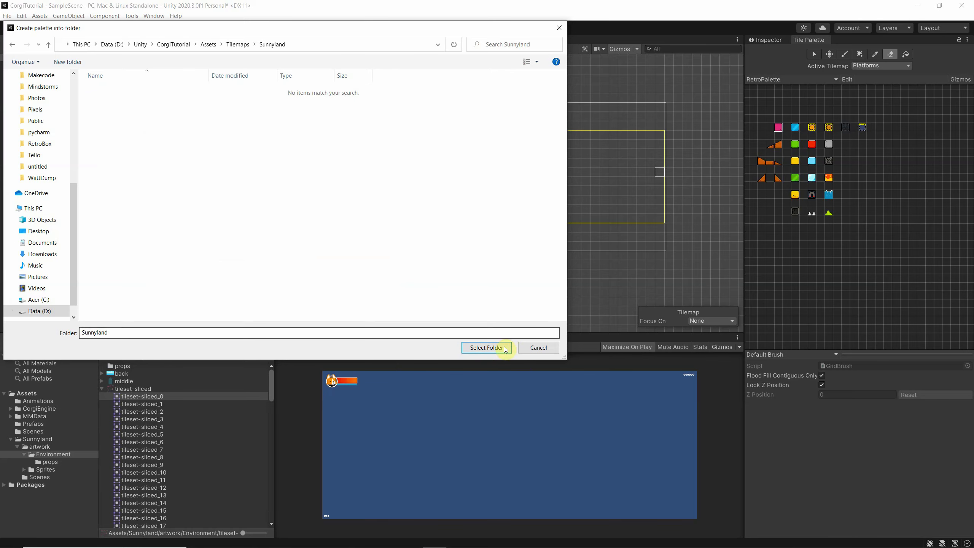
left_click(487, 347)
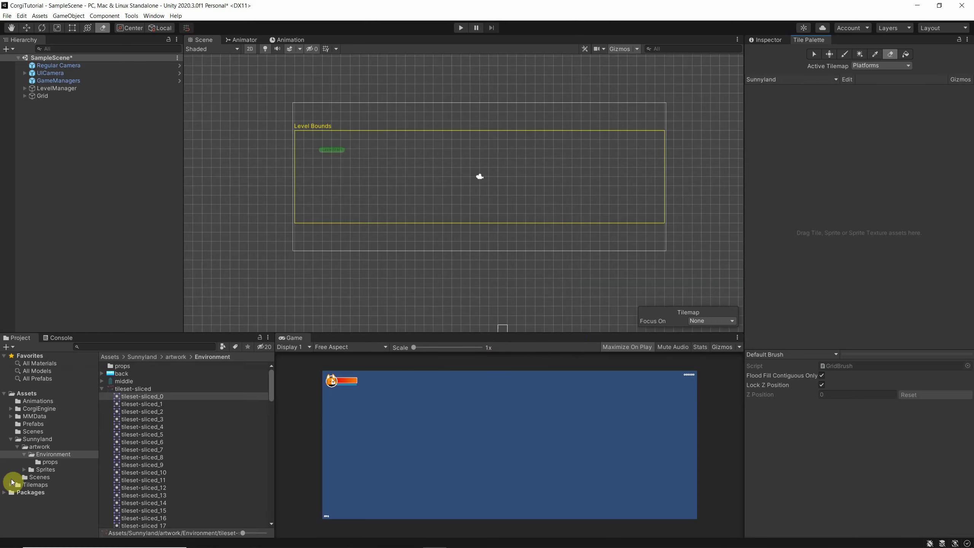
Look inside Tilemaps/Sunnyland to check the saved Sunnyland palette prefab.
left_click(10, 439)
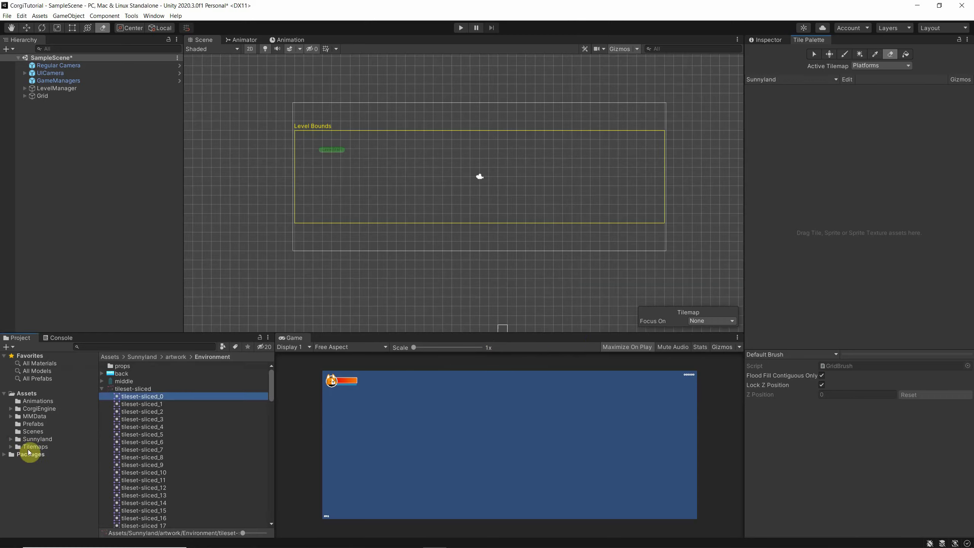
left_click(33, 446)
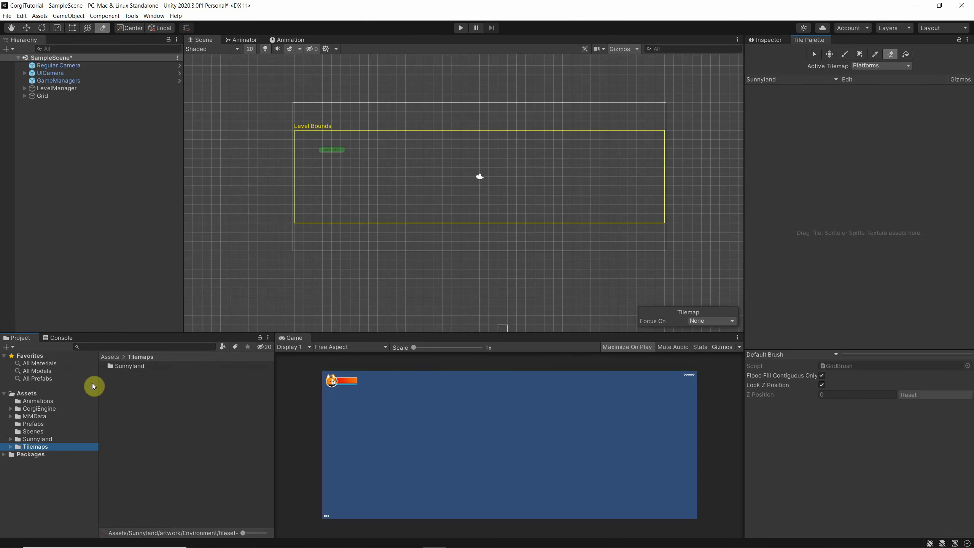
double_click(126, 367)
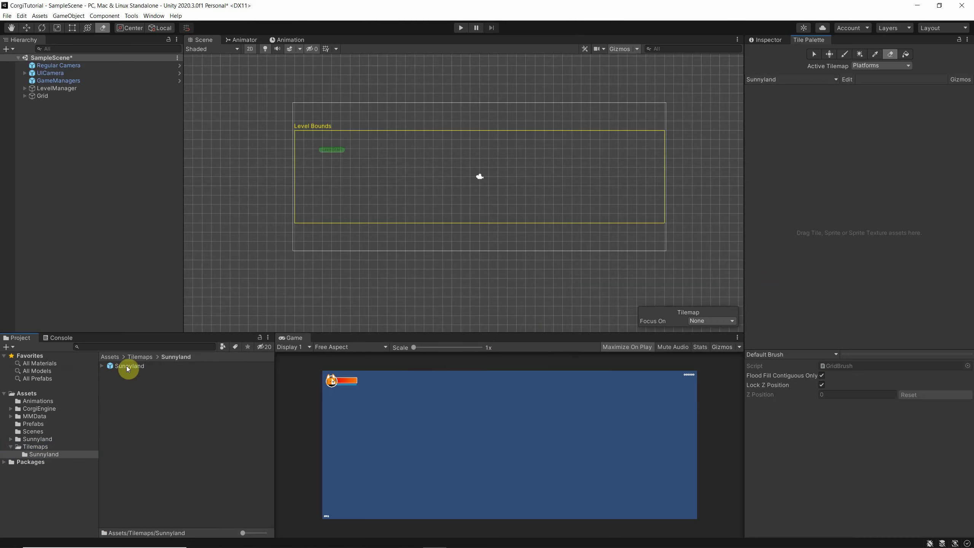
left_click(128, 367)
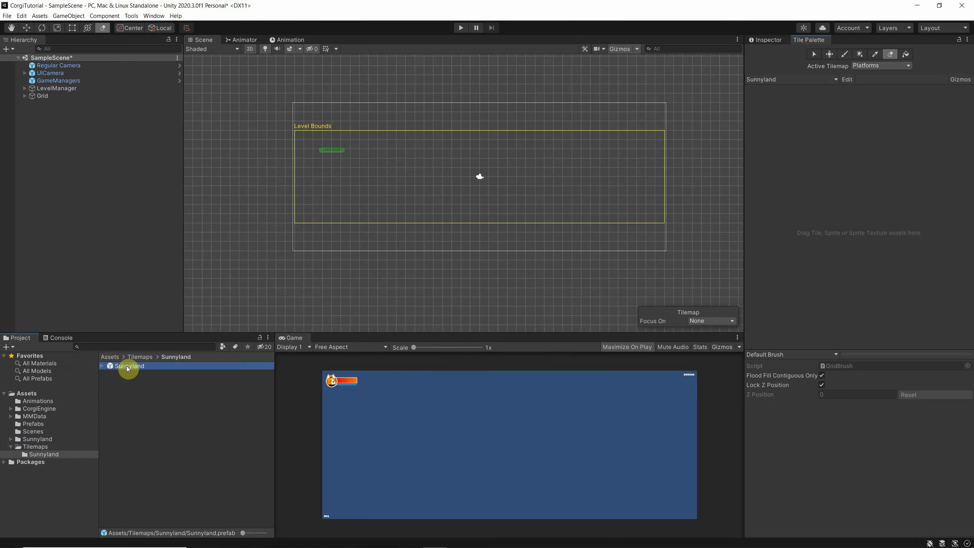
left_click(31, 448)
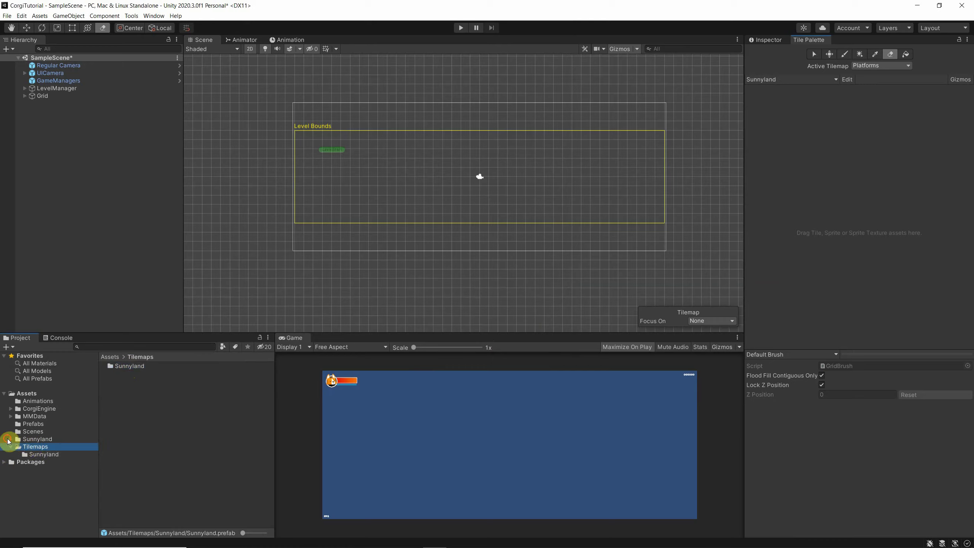
Add the tileset-sliced sheet from Sunnyland/artwork/Environment to the Sunnyland tile palette.
left_click(14, 441)
left_click(12, 441)
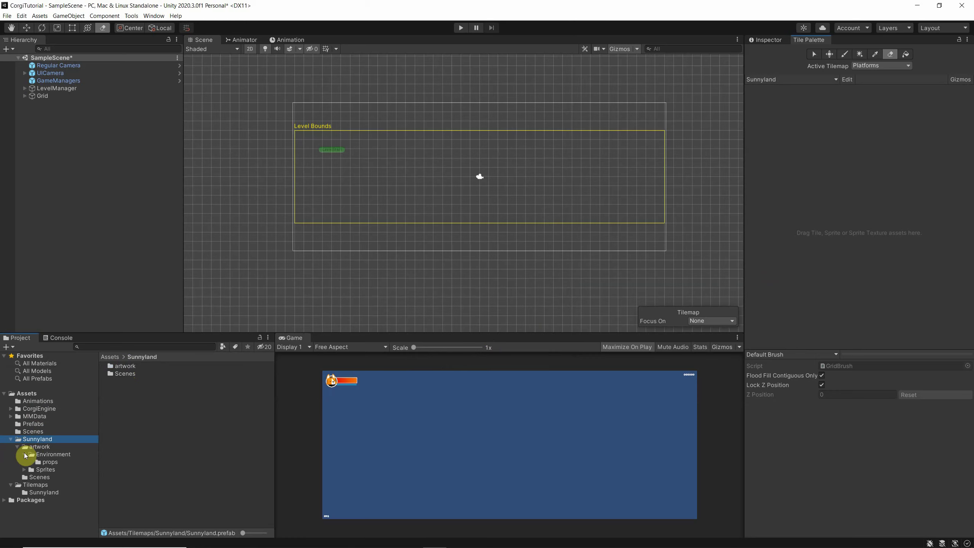
left_click(28, 456)
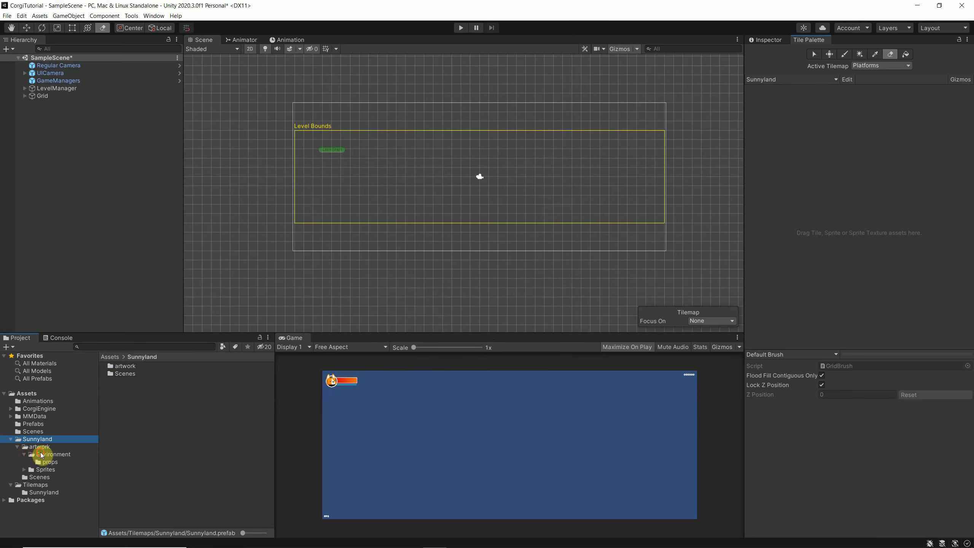
left_click(102, 389)
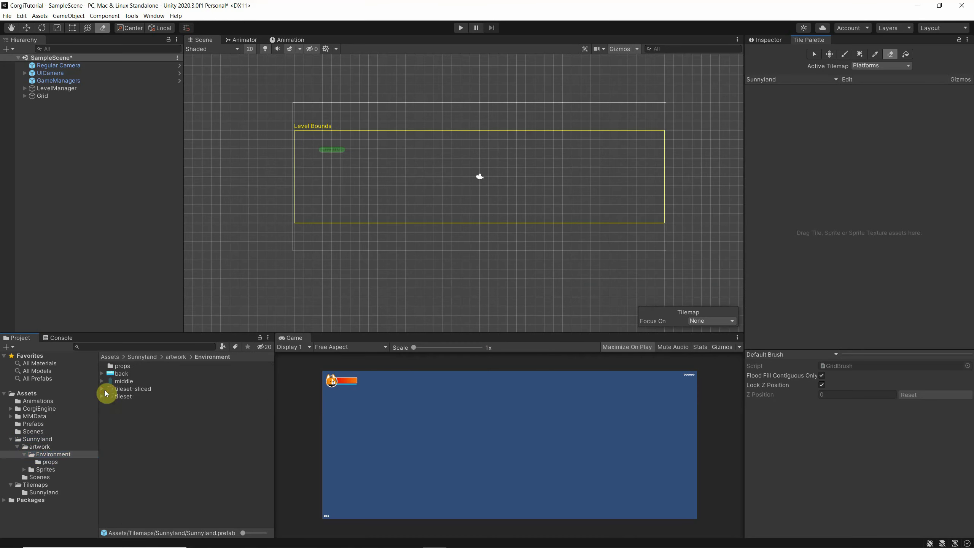
left_click(131, 390)
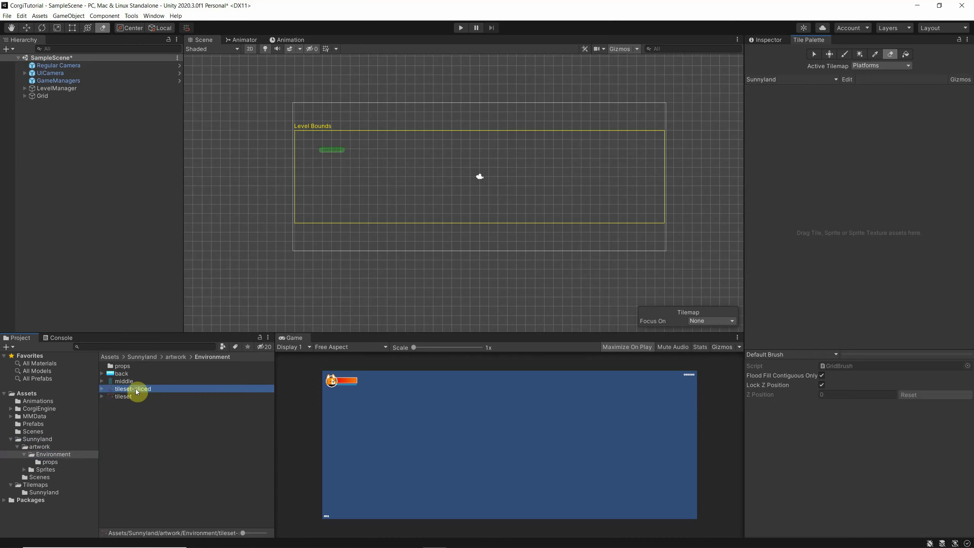
left_click_drag(137, 391, 783, 139)
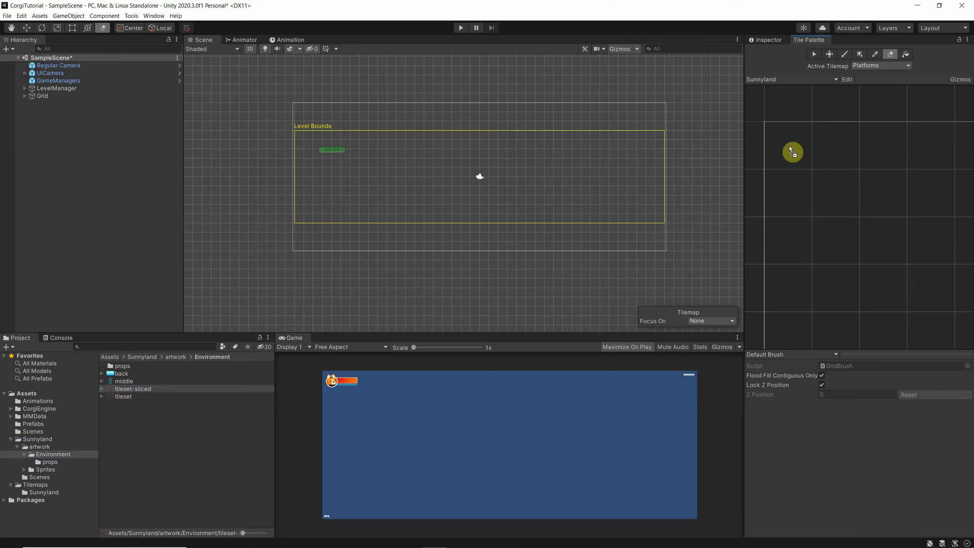
left_click_drag(790, 146, 790, 146)
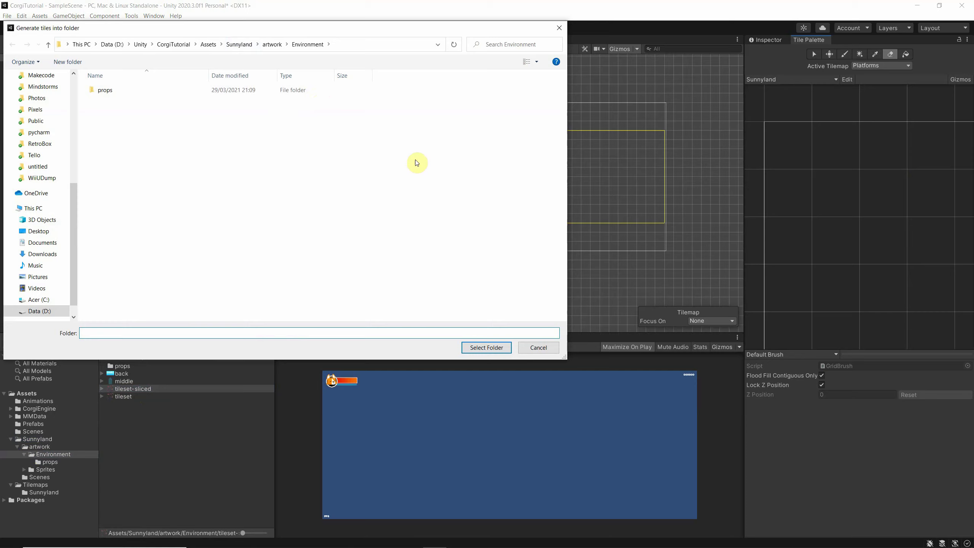
Generate the palette's tiles into the Assets/Tilemaps/Sunnyland folder.
left_click(206, 46)
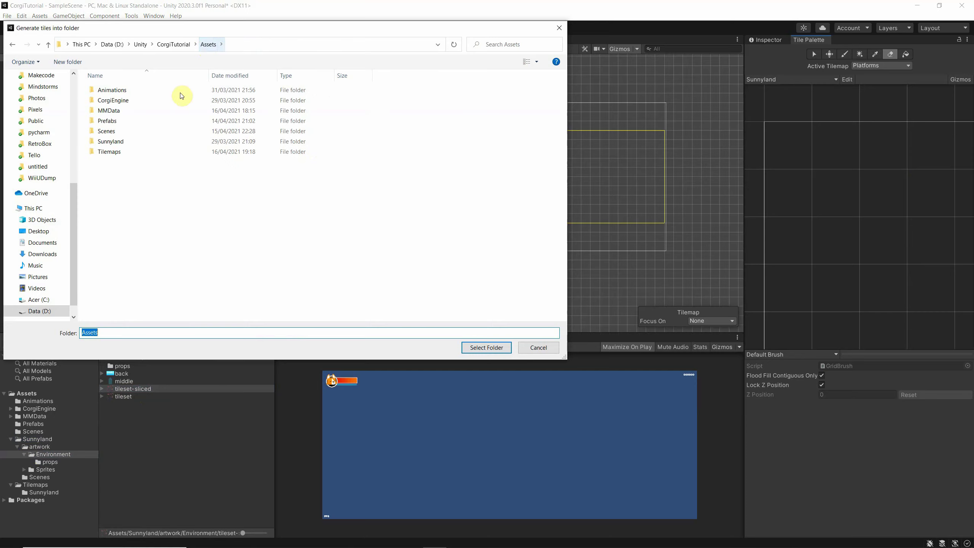
double_click(111, 152)
left_click(118, 93)
double_click(119, 92)
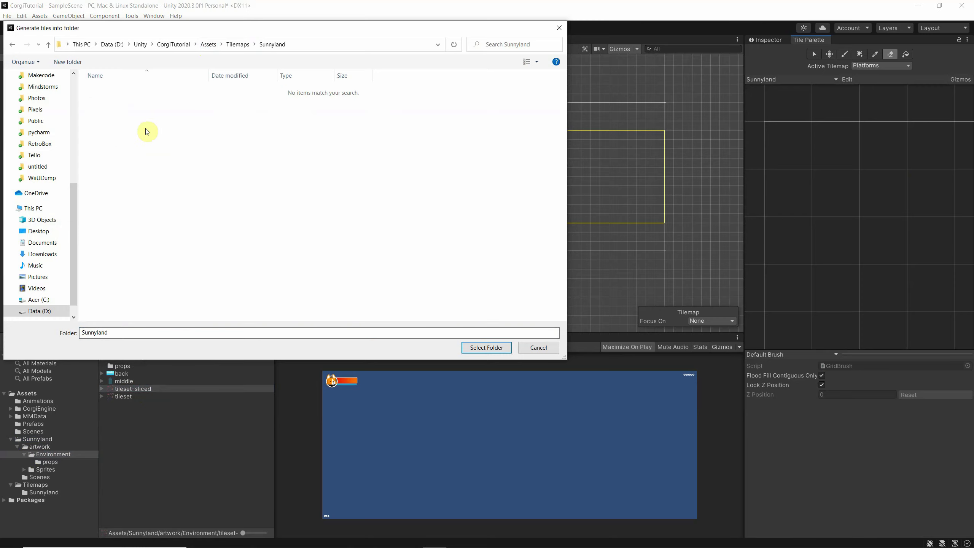
left_click(478, 349)
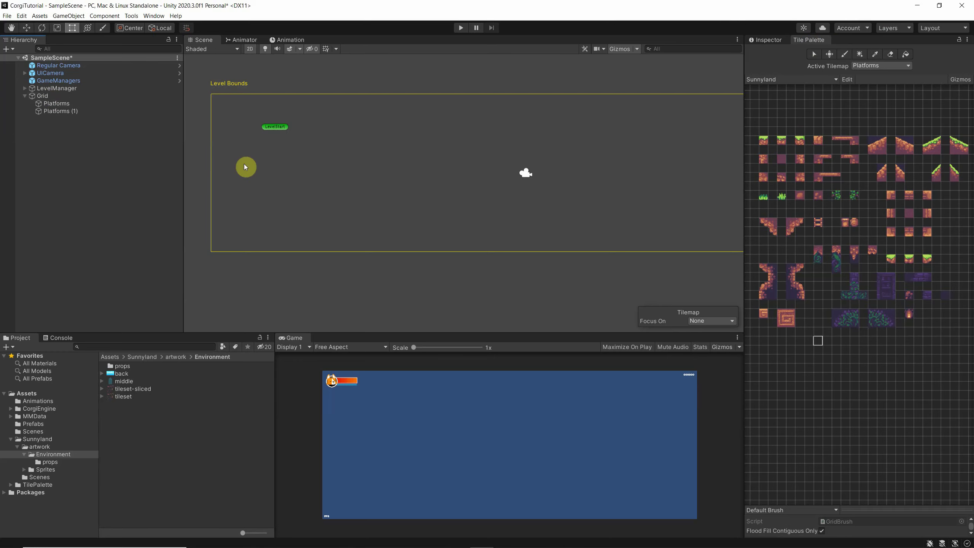
Paint the grassy top-left corner tile on the Platforms tilemap near the Level Bounds' lower-left corner, undoing any stray tile.
left_click(46, 97)
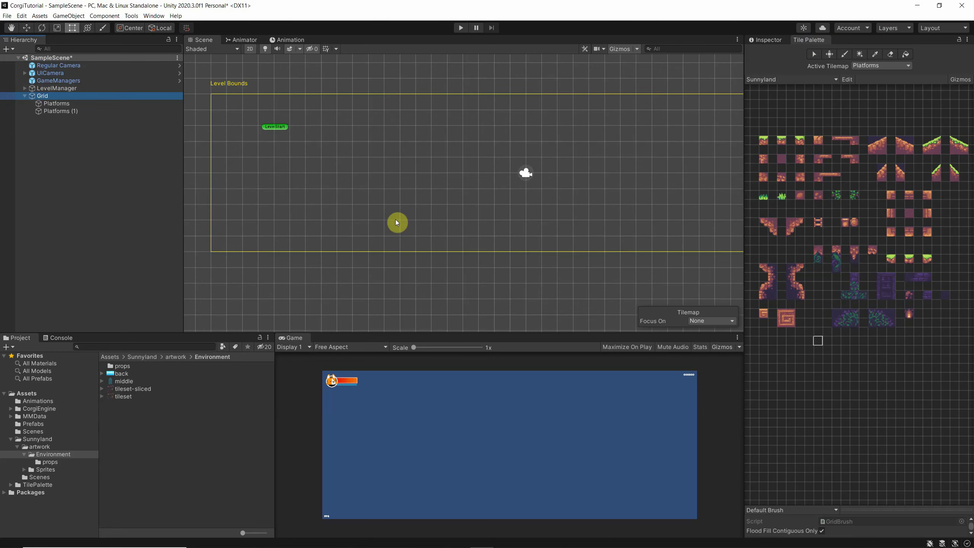
left_click(59, 106)
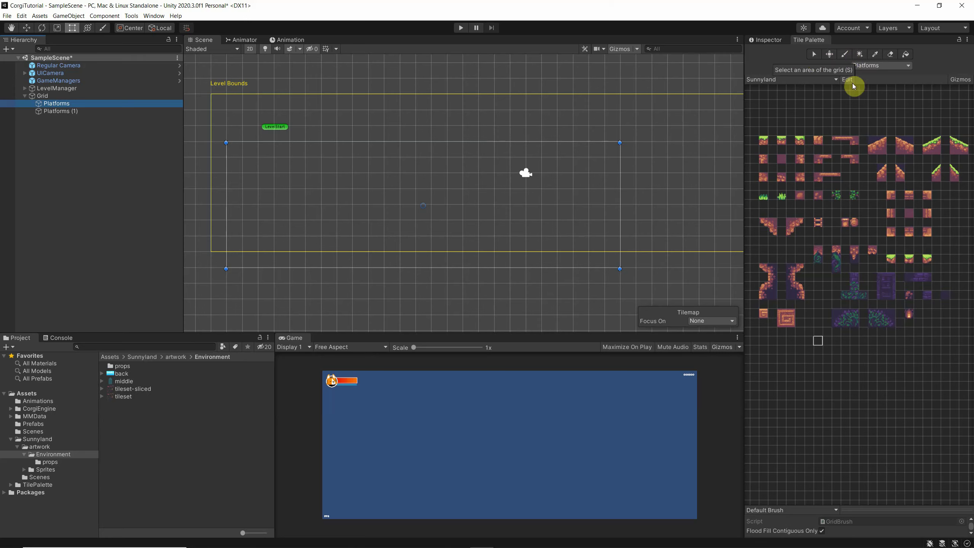
left_click(845, 54)
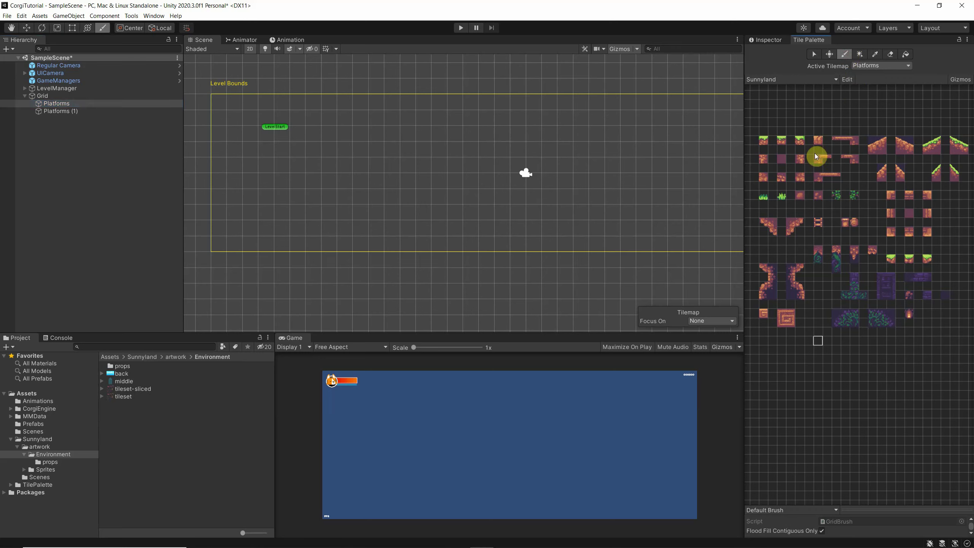
left_click(766, 141)
left_click(218, 242)
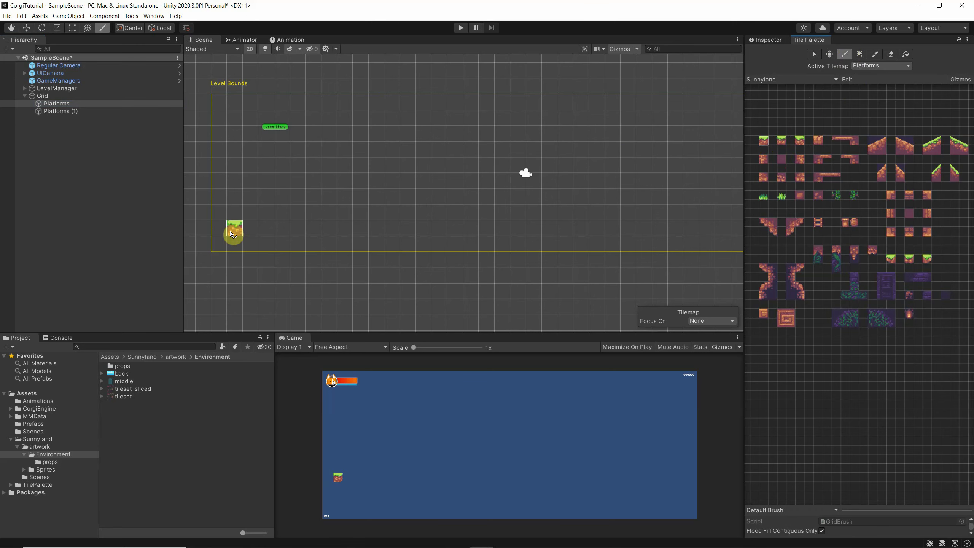
left_click(360, 212)
key("ctrl+z")
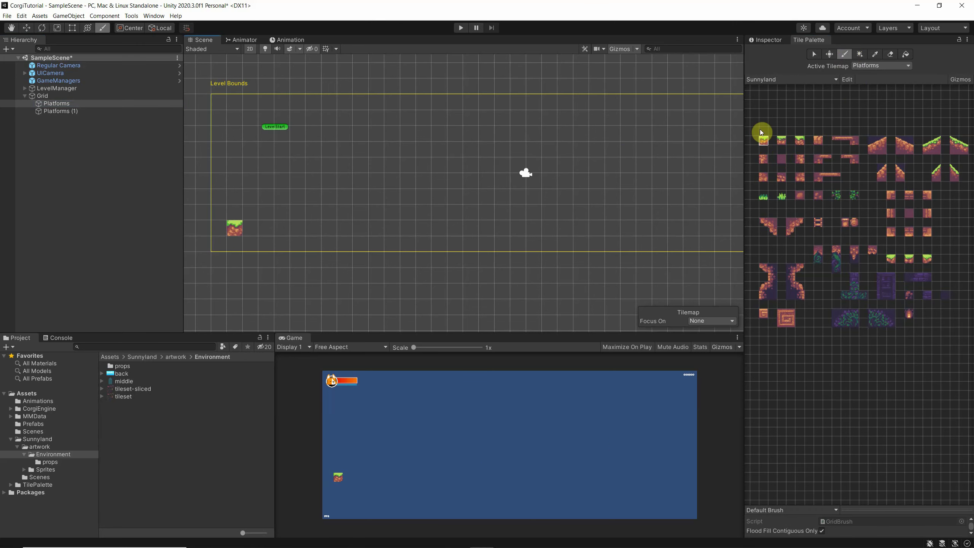
Extend the platform's surface with grassy top-middle tiles to about 20 tiles wide and finish it with the grassy top-right corner tile.
left_click(782, 143)
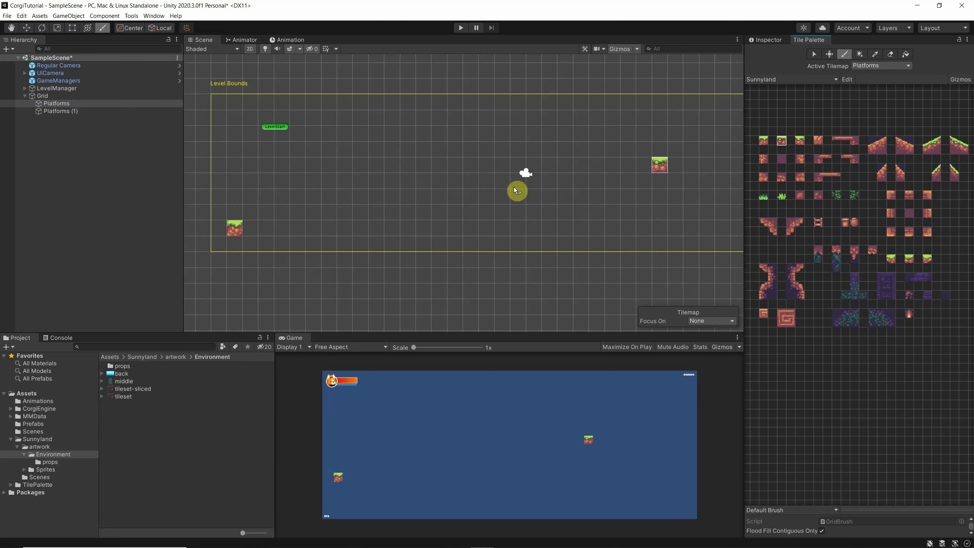
mouse_move(249, 232)
left_mouse_down()
mouse_move(358, 229)
mouse_move(237, 234)
left_mouse_up()
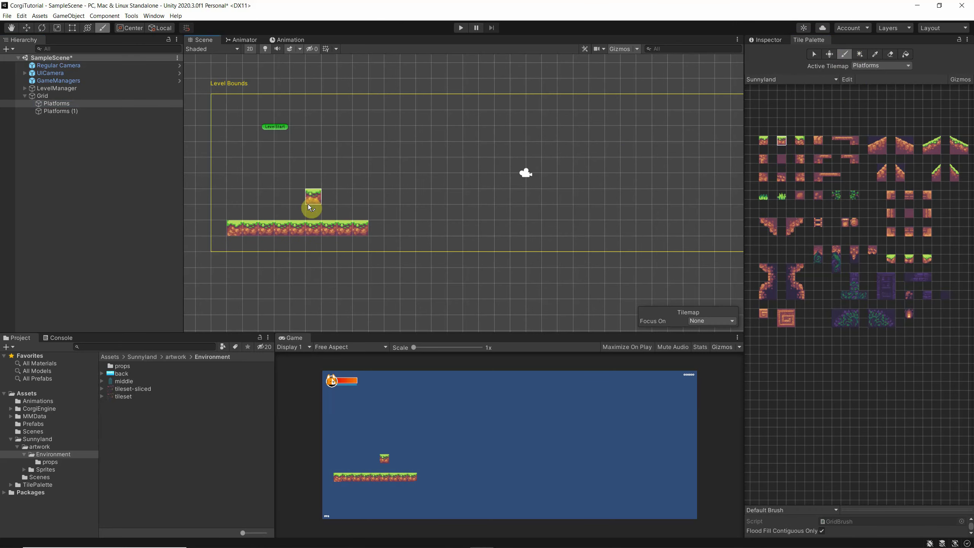
left_click(408, 232)
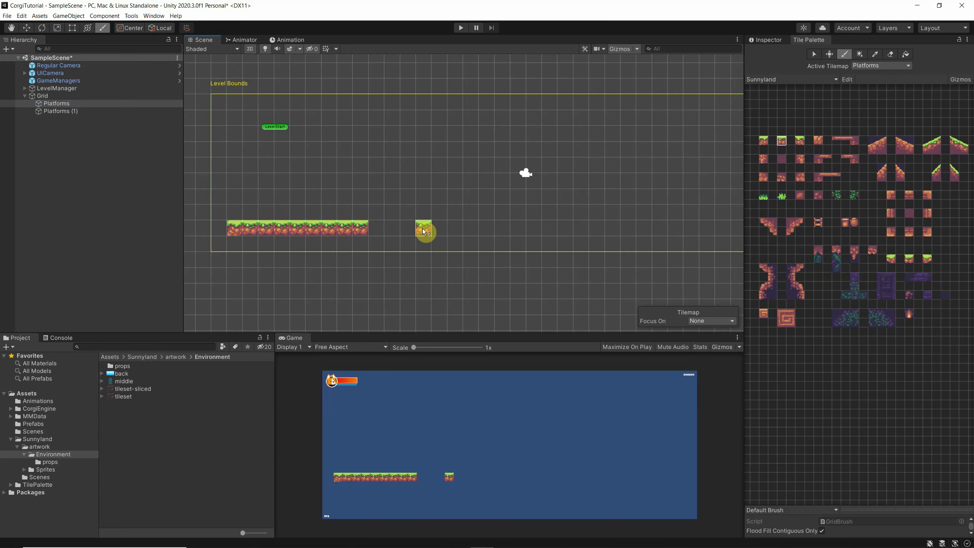
mouse_move(388, 231)
left_mouse_down()
mouse_move(376, 231)
mouse_move(528, 229)
left_mouse_up()
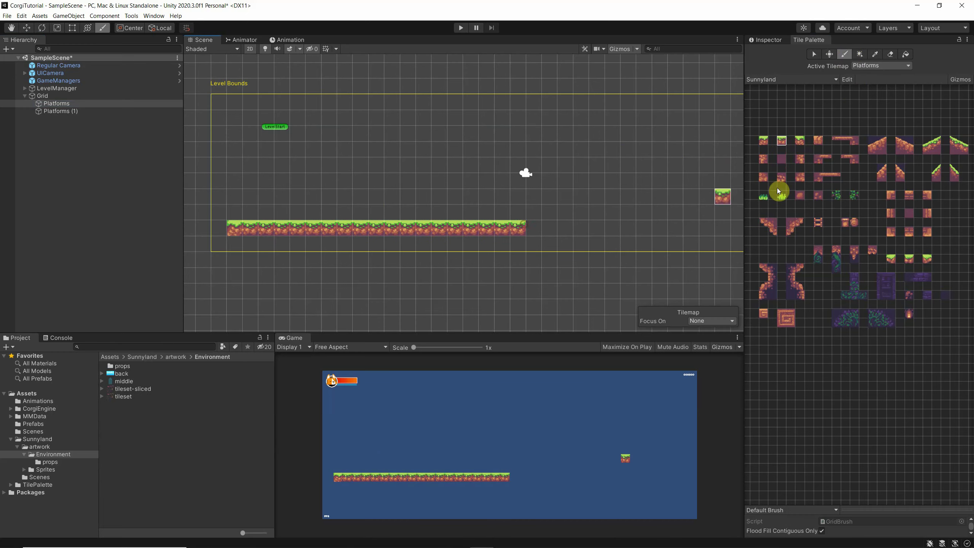
left_click(807, 140)
left_click(543, 234)
left_click(537, 231)
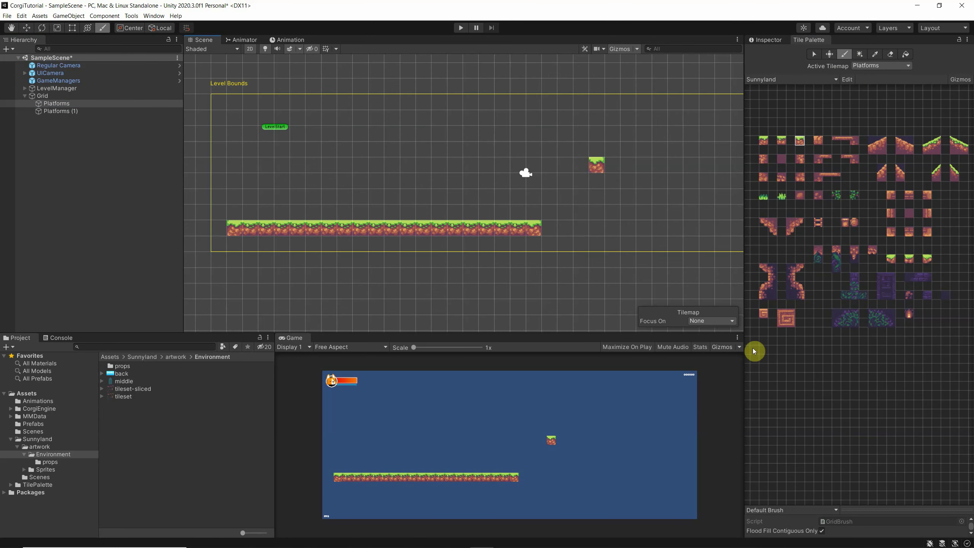
Paint the platform's left and right side-edge tiles two rows down beneath its top corners.
left_click(707, 165)
left_click(764, 158)
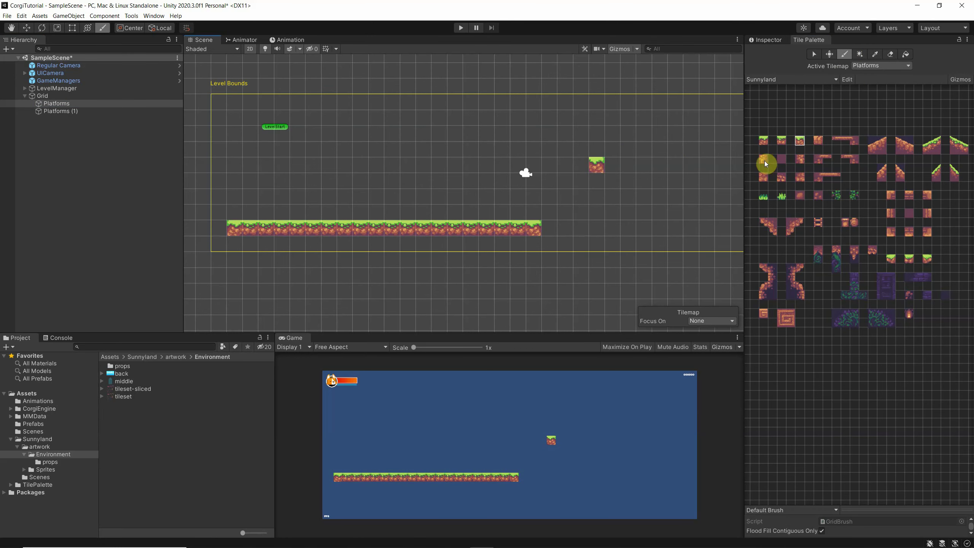
left_click_drag(238, 243, 241, 264)
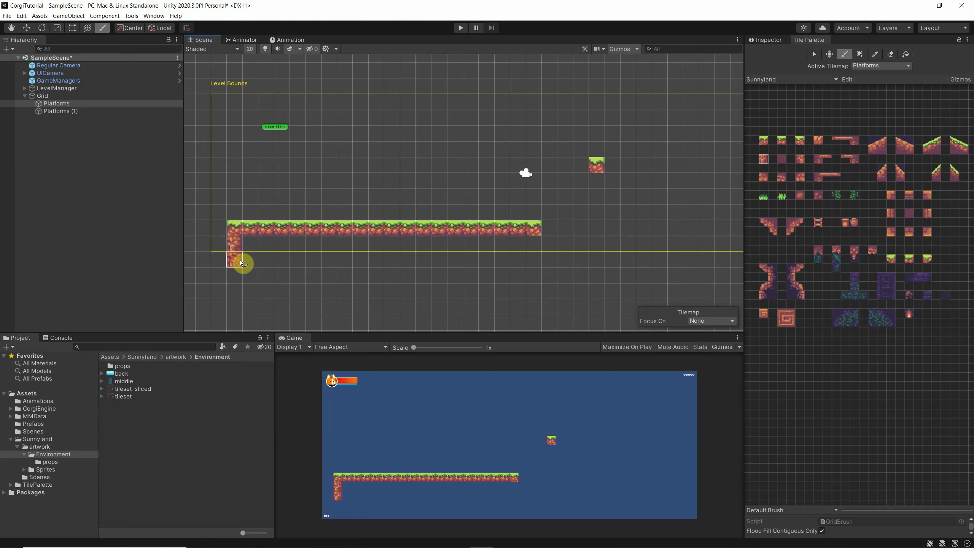
left_click(801, 159)
left_click(530, 248)
left_click(534, 262)
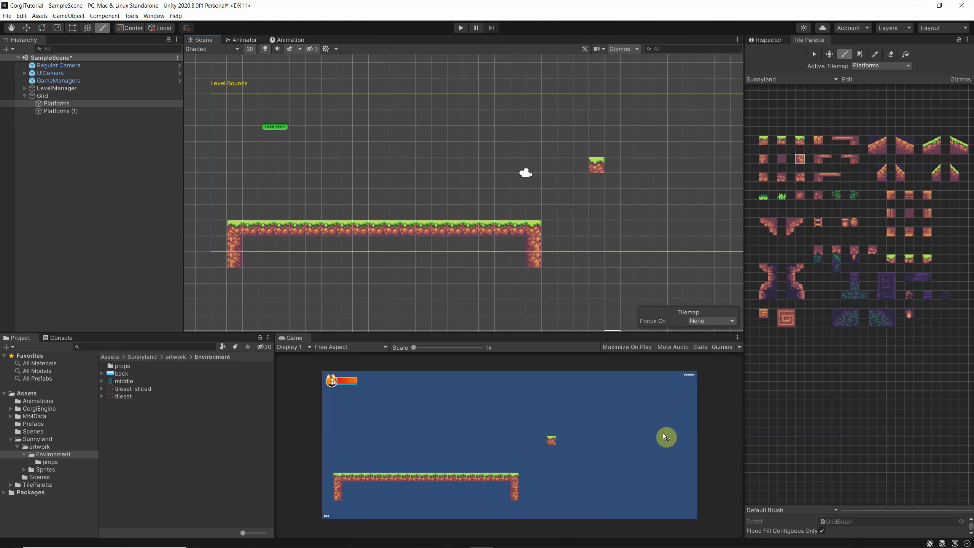
Fill the two rows between the platform's side edges with the plain dirt tile using the filled box brush.
left_click(784, 159)
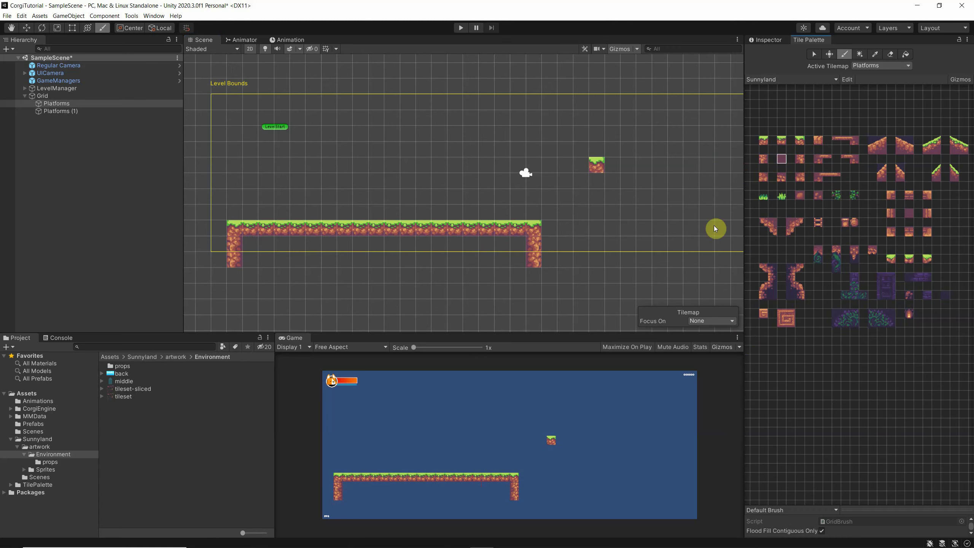
left_click(537, 239)
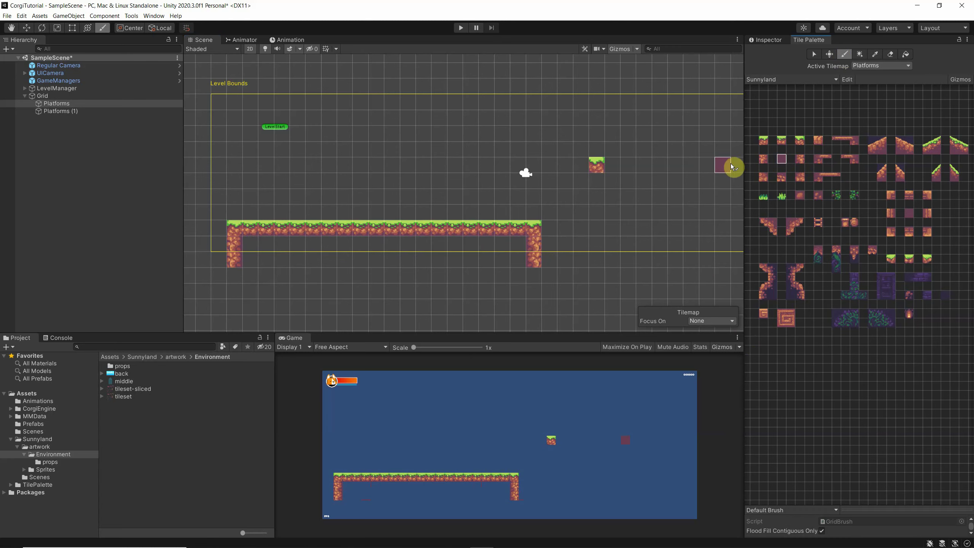
left_click(860, 54)
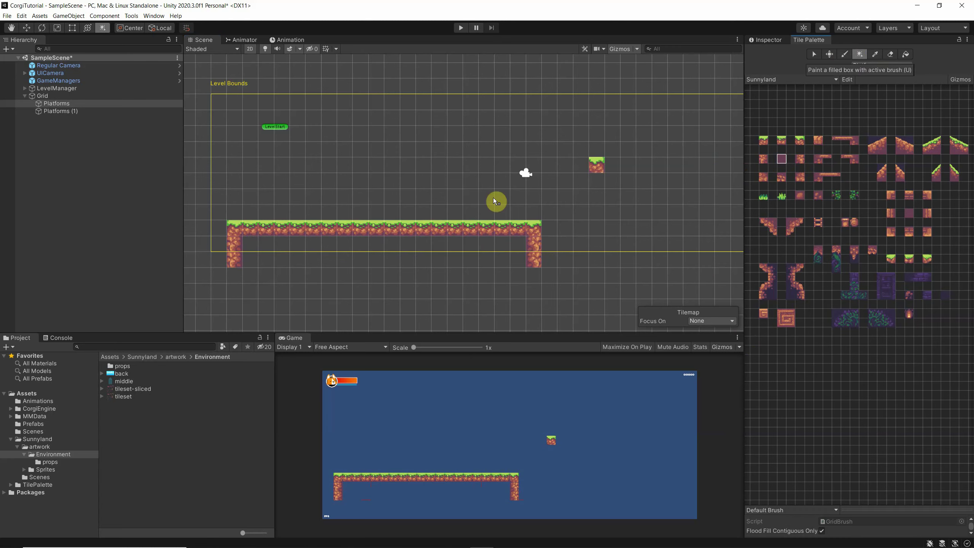
left_click_drag(247, 241, 521, 266)
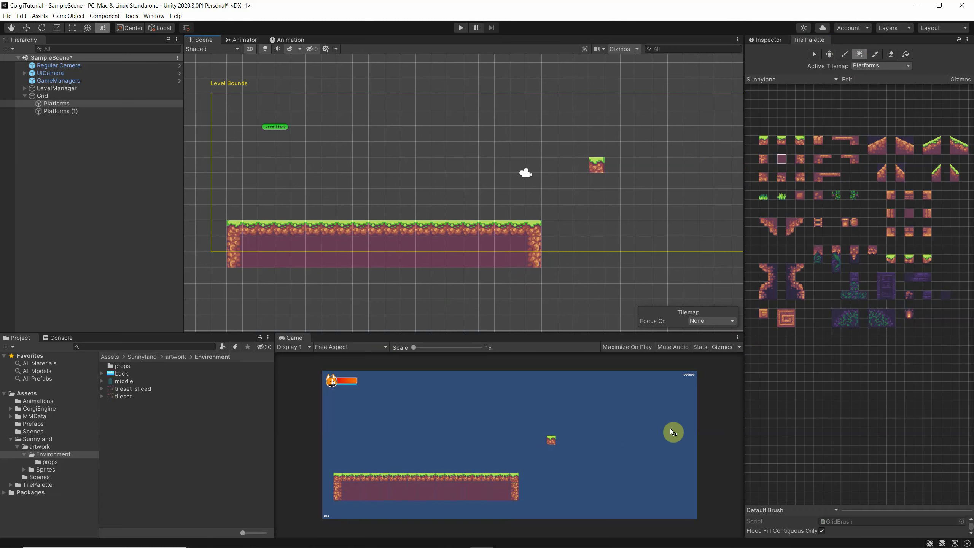
Close the platform's underside with bottom-left and bottom-right corner tiles and a row of bottom-edge tiles.
left_click(764, 179)
left_click(235, 276)
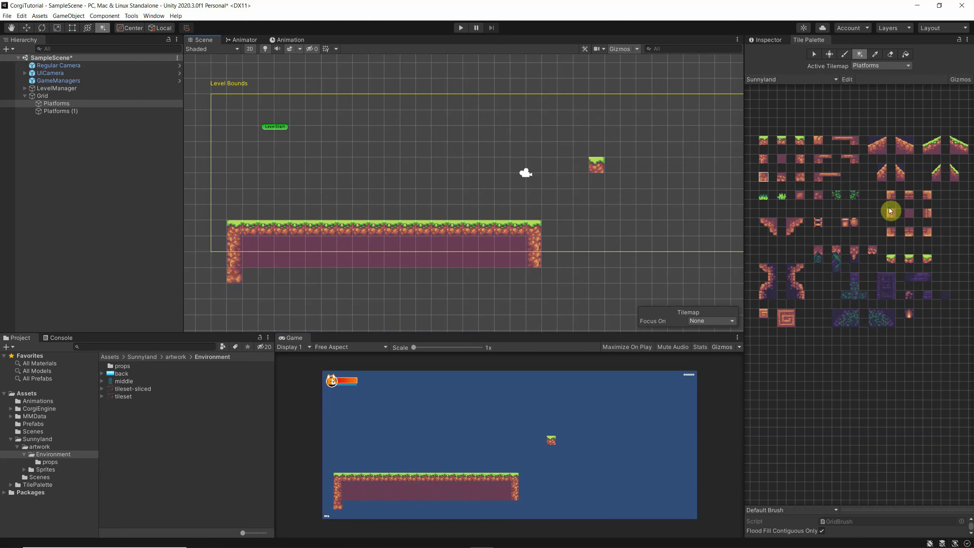
left_click(800, 178)
left_click(538, 280)
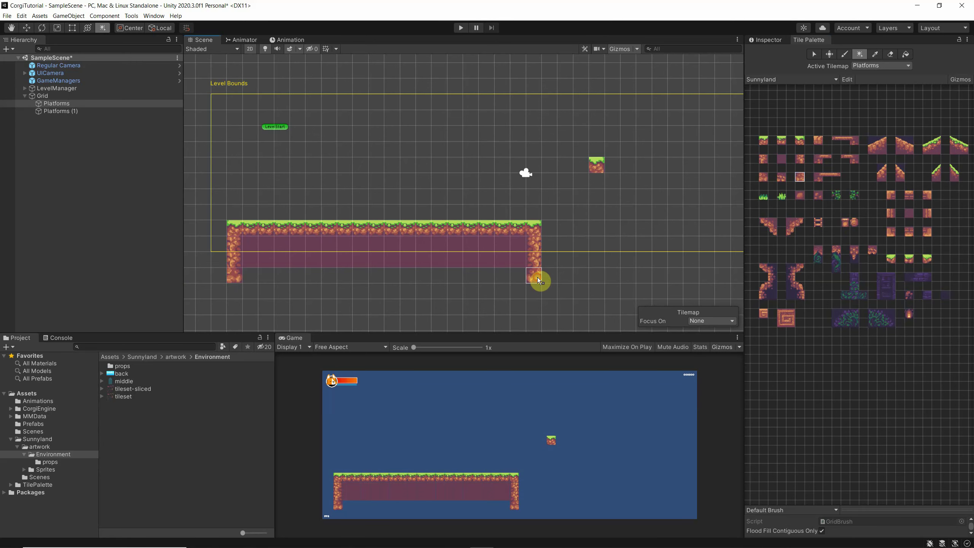
left_click(782, 178)
left_click(250, 275)
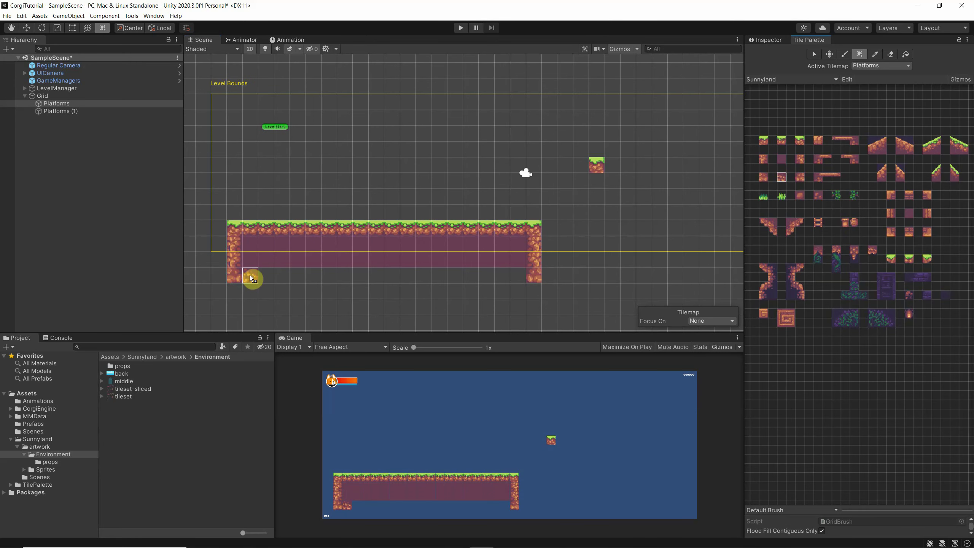
left_click_drag(250, 278, 533, 277)
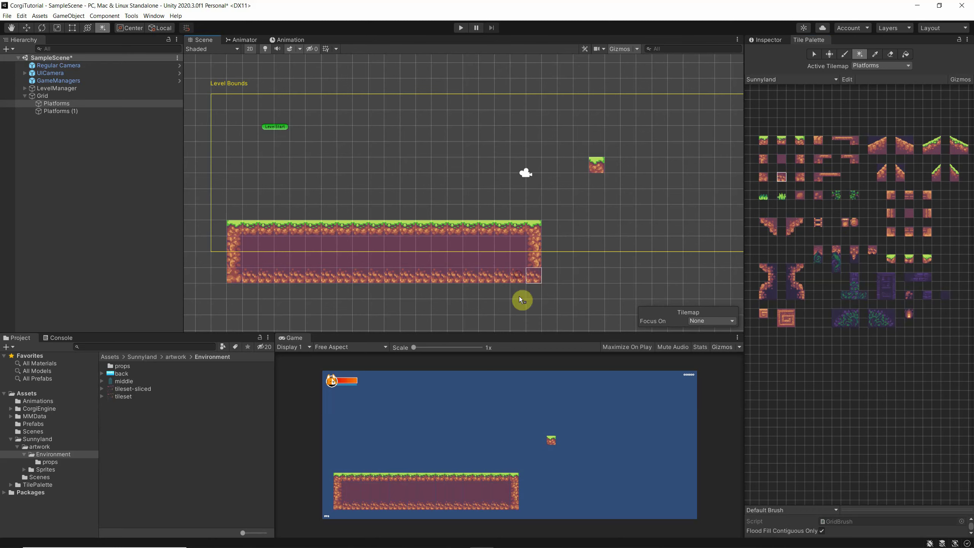
Try flood-filling the platform's interior with the dark purple palette tile, and refill it with the plain dirt tile.
left_click(907, 54)
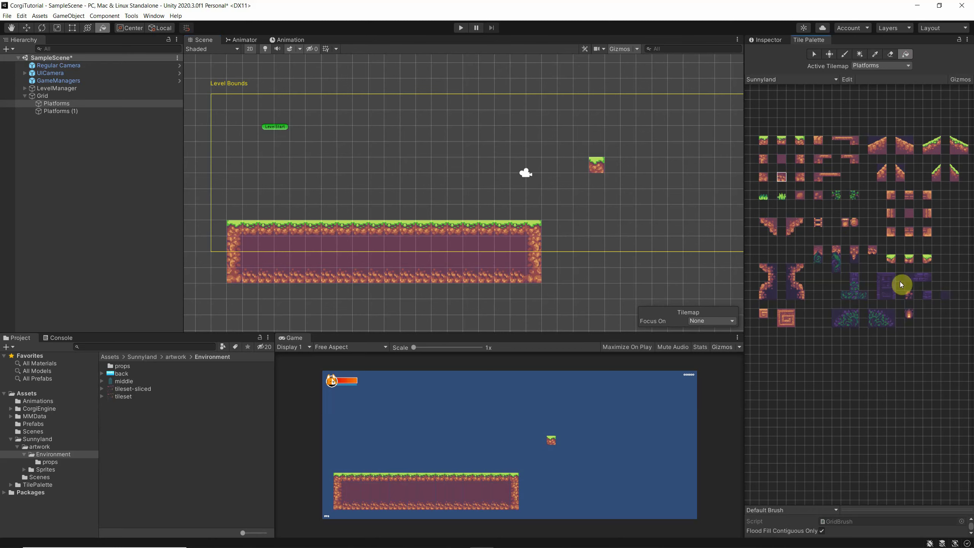
left_click(947, 296)
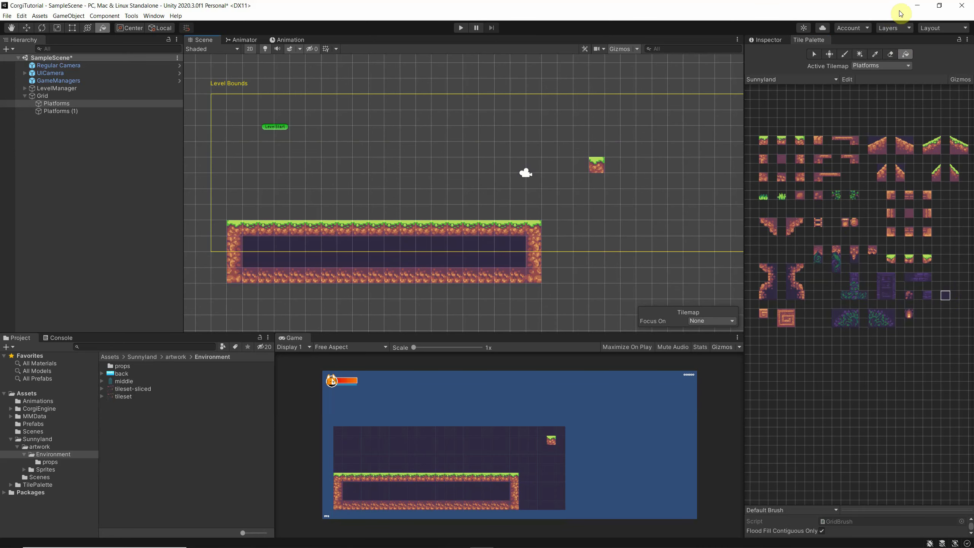
left_click(782, 158)
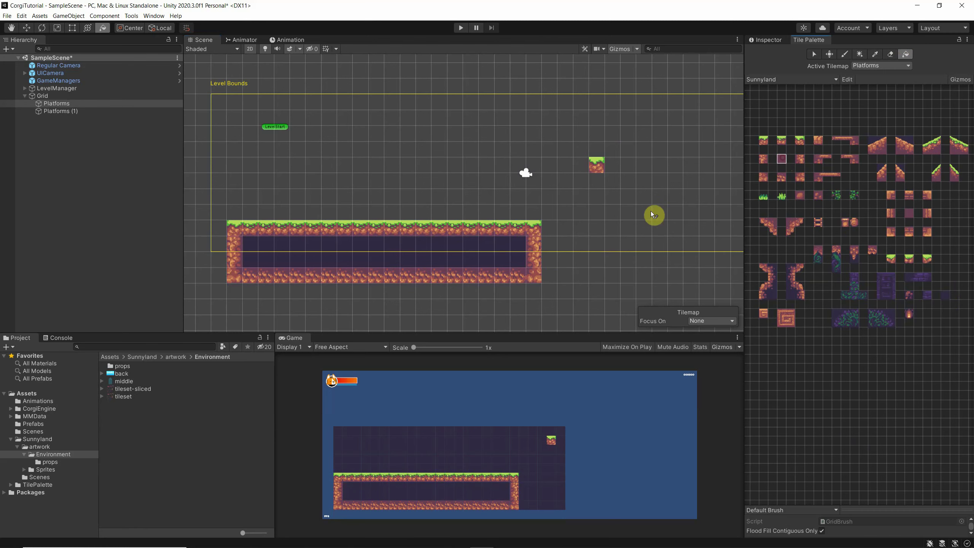
left_click(493, 243)
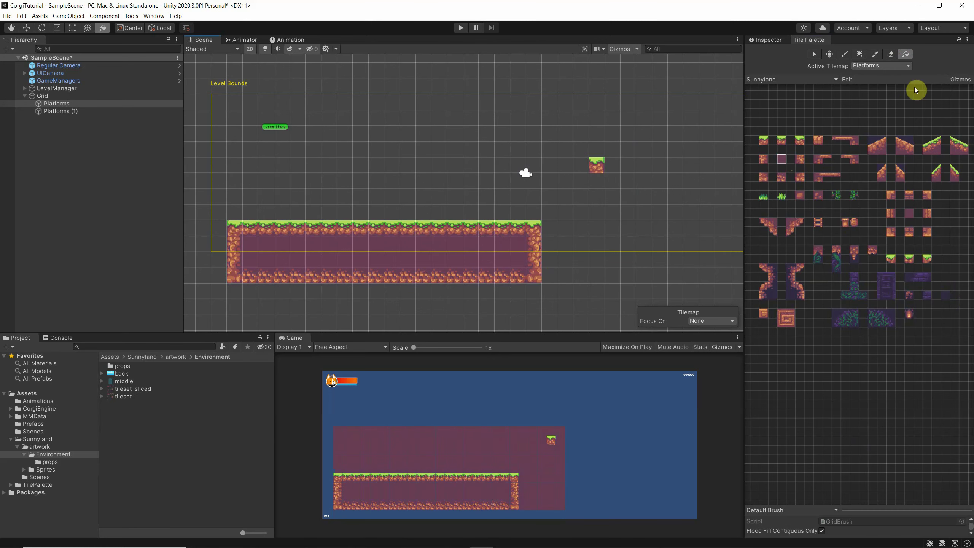
Erase the stray grassy tile floating above and to the right of the platform.
left_click(890, 54)
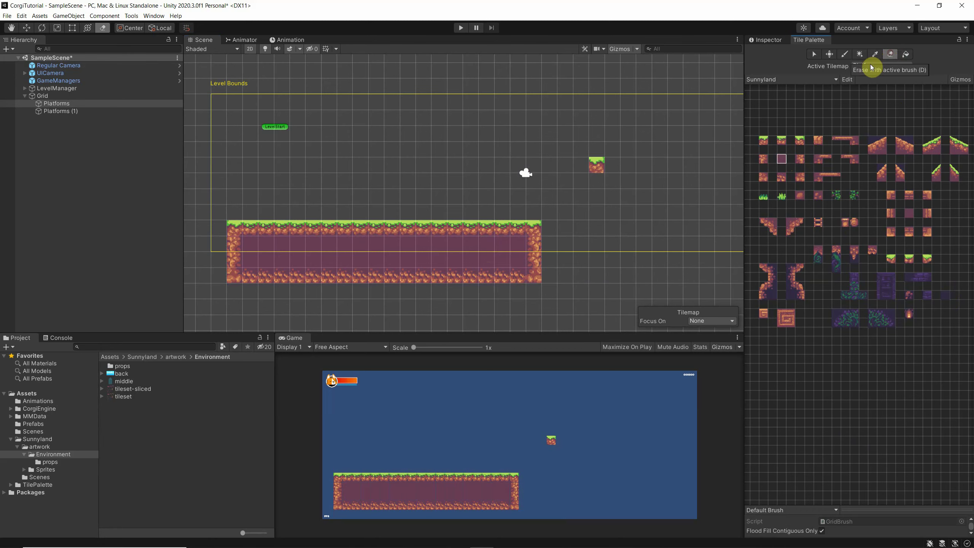
left_click(597, 167)
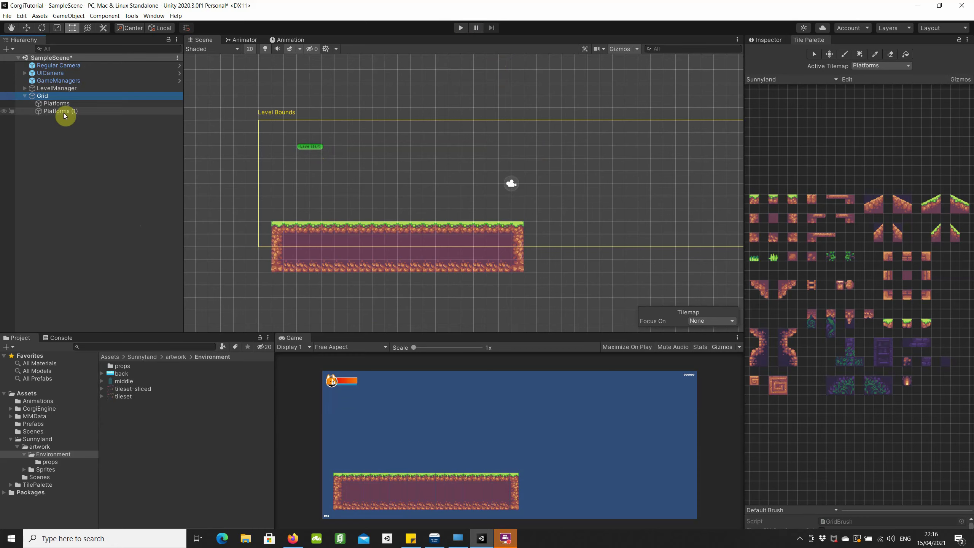
Add a Tilemap Collider 2D component to the Platforms tilemap, searching the available components for "tile".
left_click(57, 103)
left_click(766, 40)
left_click(859, 342)
type("colli")
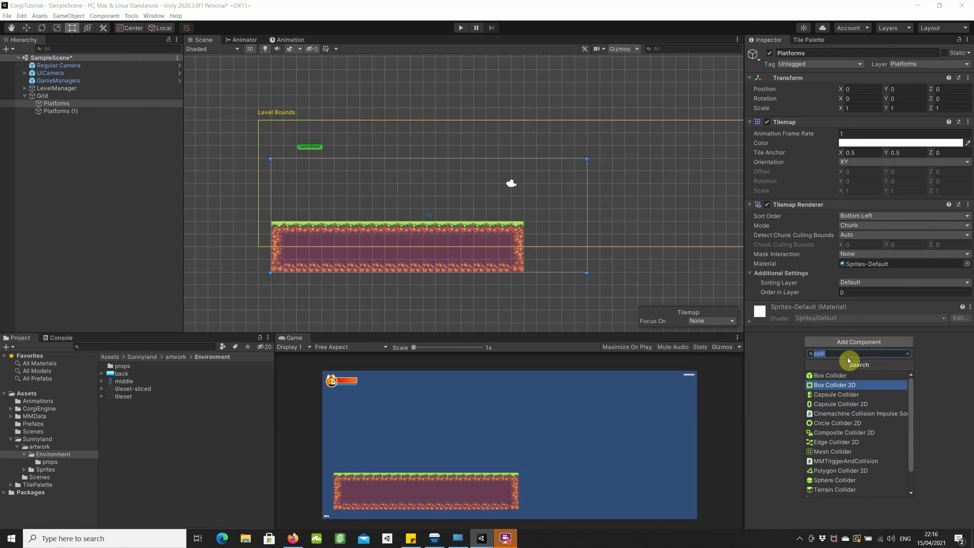
type("tile")
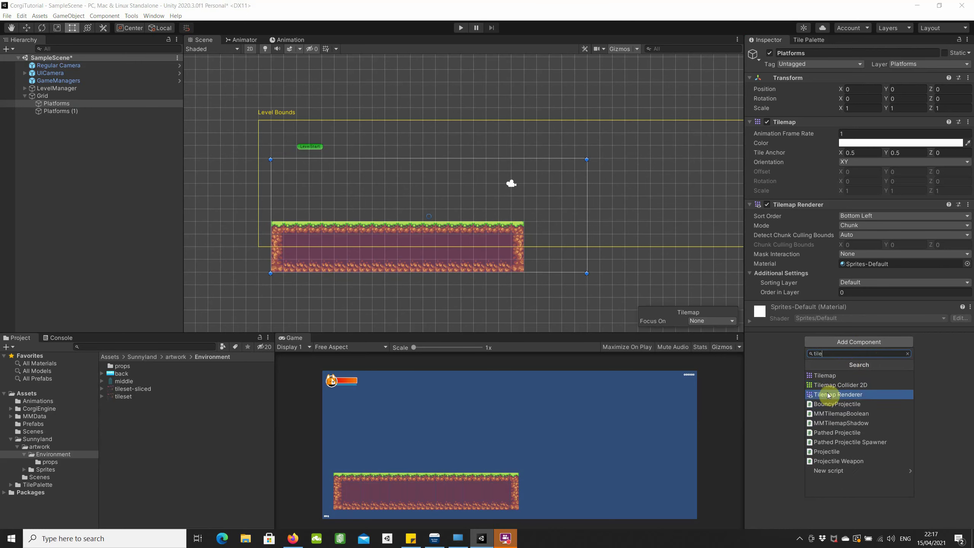